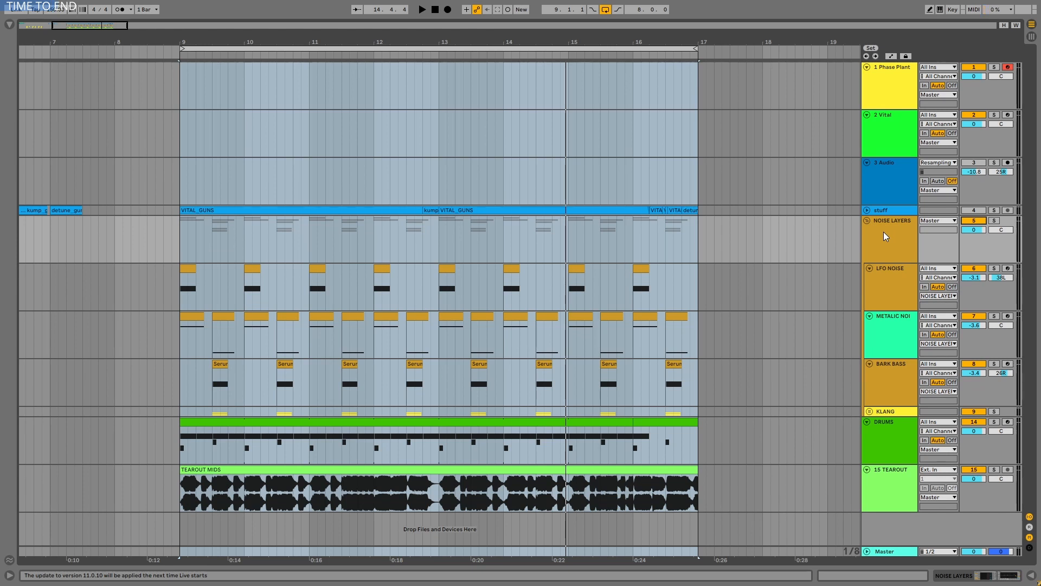
# Step: Solo the NOISE LAYERS group, then solo and play the DRUMS and 15 TEAROUT tracks together instead
pyautogui.click(994, 220)
pyautogui.click(911, 232)
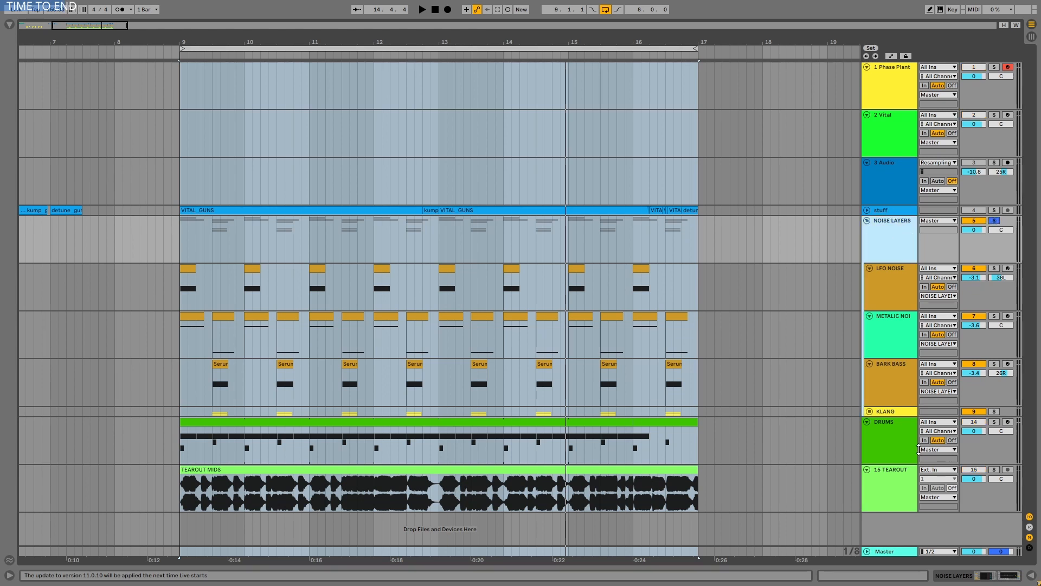
pyautogui.click(883, 430)
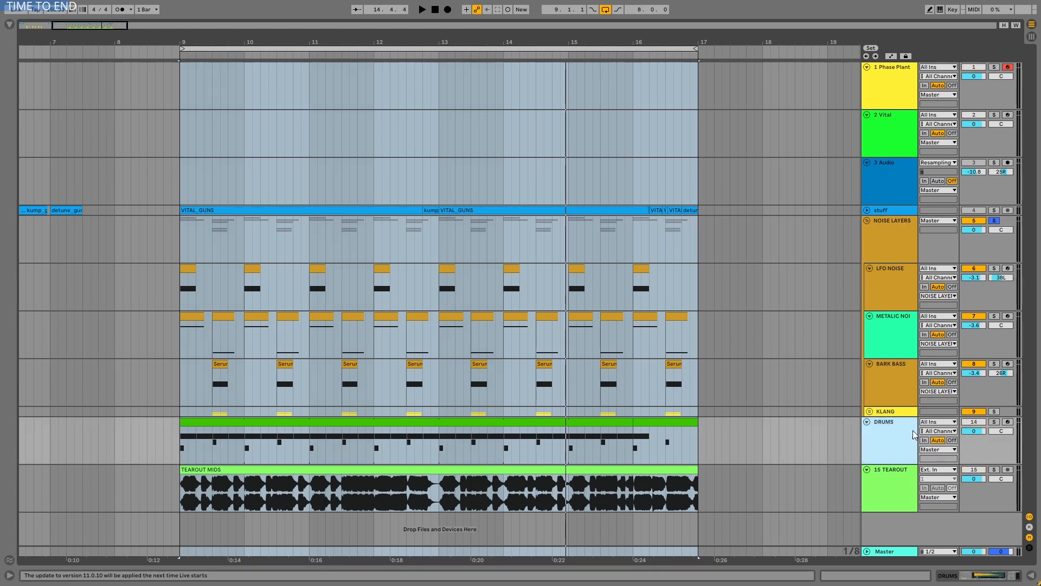
pyautogui.click(994, 421)
pyautogui.press('space')
pyautogui.click(995, 470)
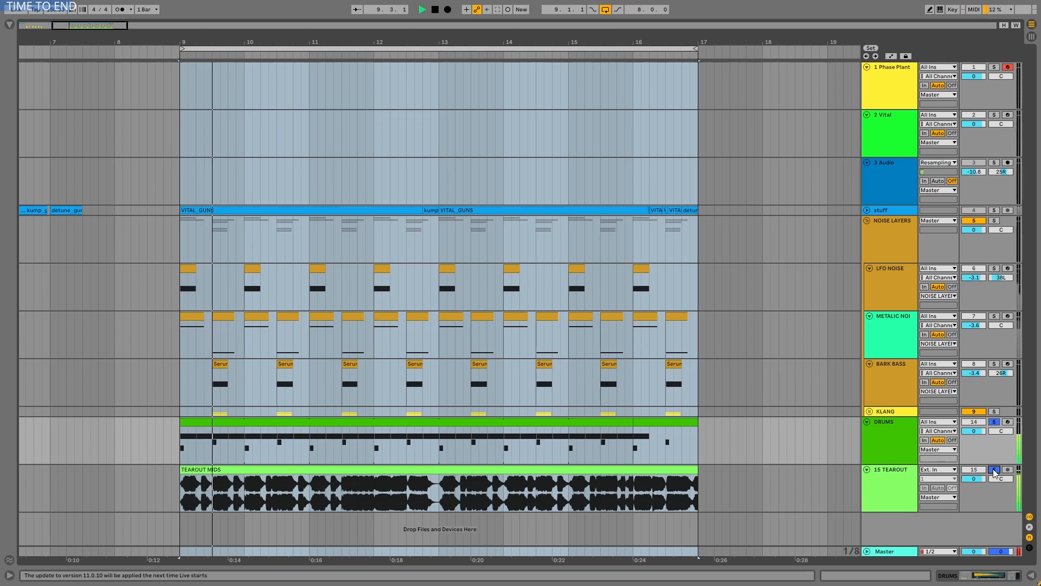
pyautogui.press('space')
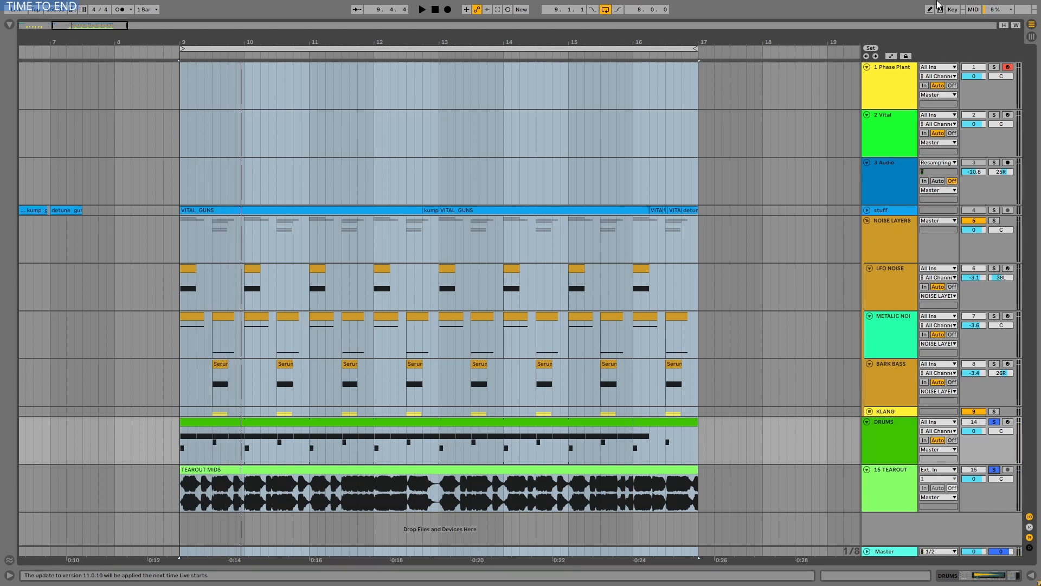
# Step: Replace the drum and tearout solos with a solo on LFO NOISE and play that layer
pyautogui.click(994, 422)
pyautogui.click(995, 269)
pyautogui.click(904, 273)
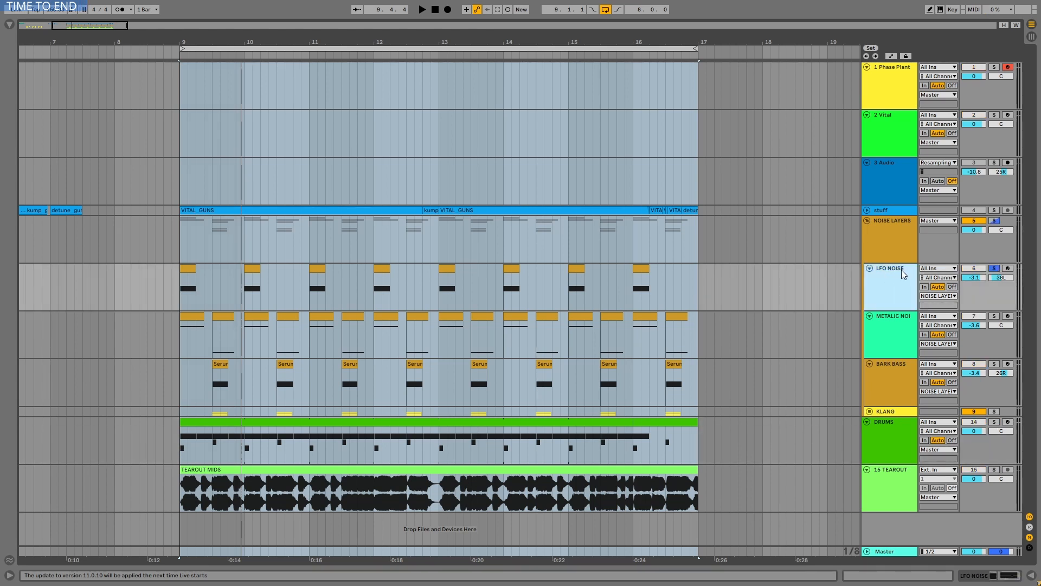
pyautogui.press('space')
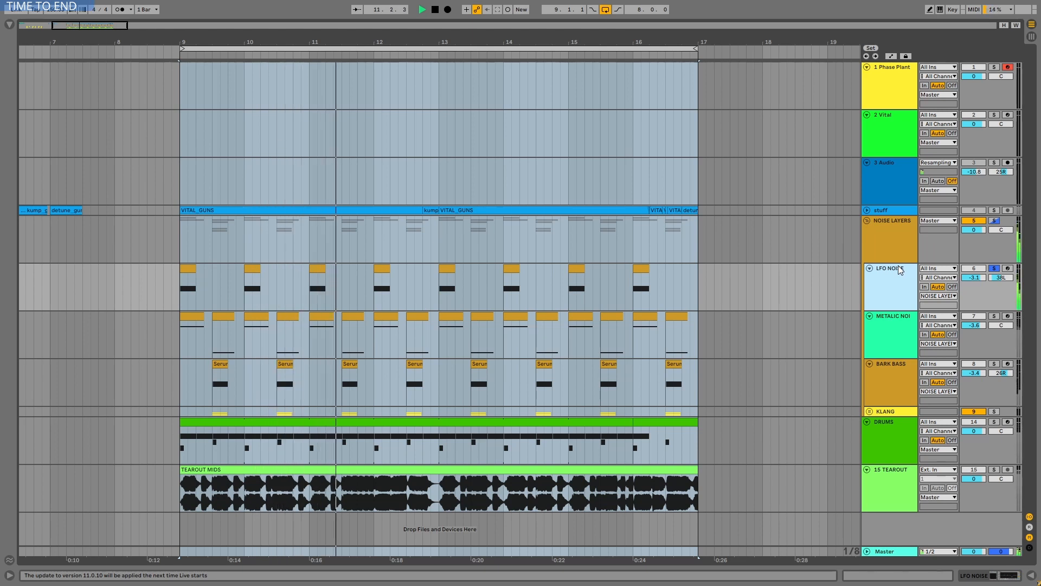
pyautogui.press('space')
# Step: Solo the METALIC NOI track in place of LFO NOISE and play it from bar 9
pyautogui.click(906, 319)
pyautogui.click(994, 317)
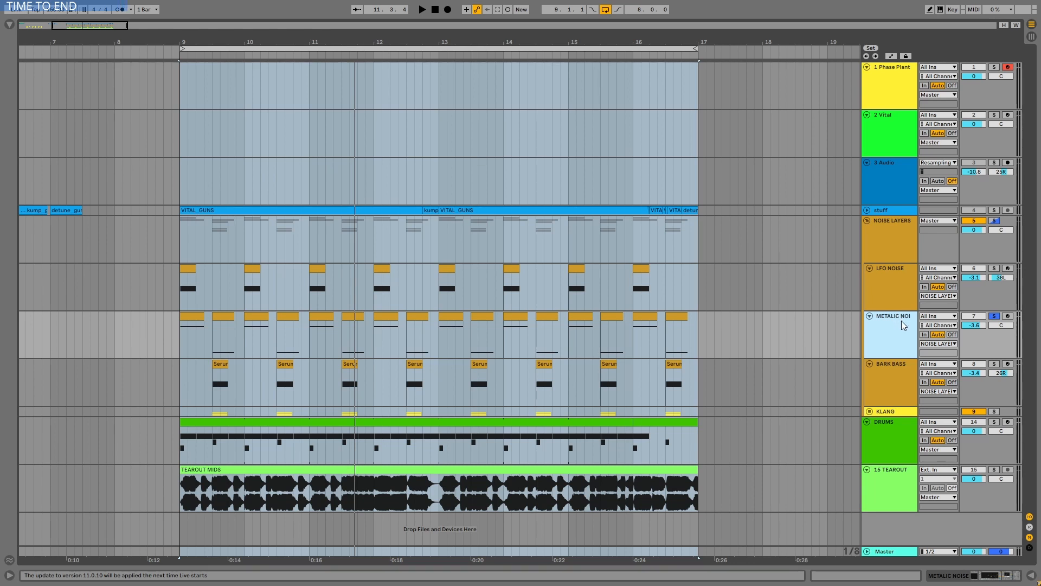
pyautogui.press('space')
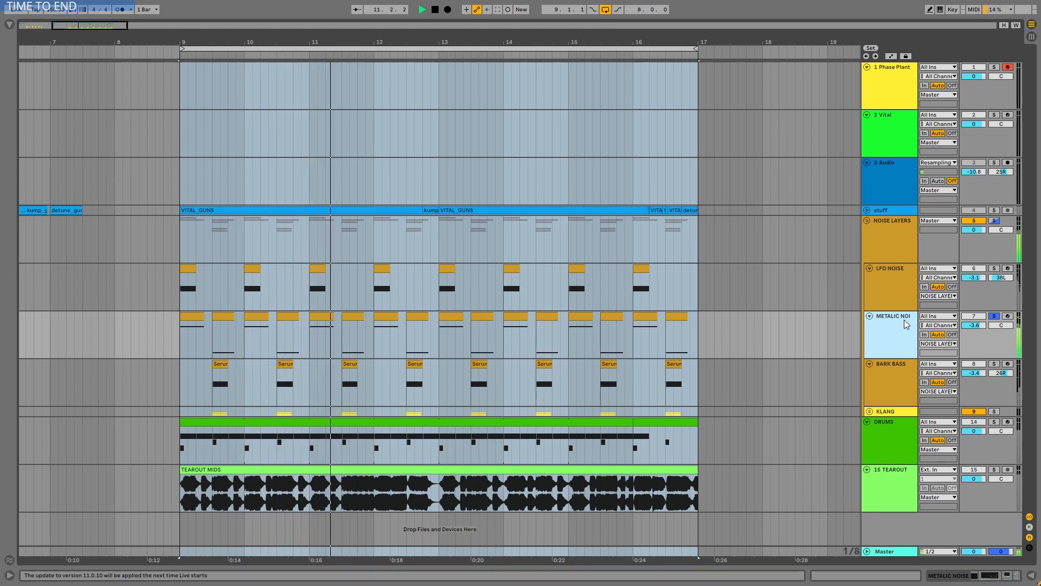
pyautogui.press('space')
# Step: Solo the BARK BASS track and play it from its first clip at 9.3.1, then clear the solo
pyautogui.click(899, 363)
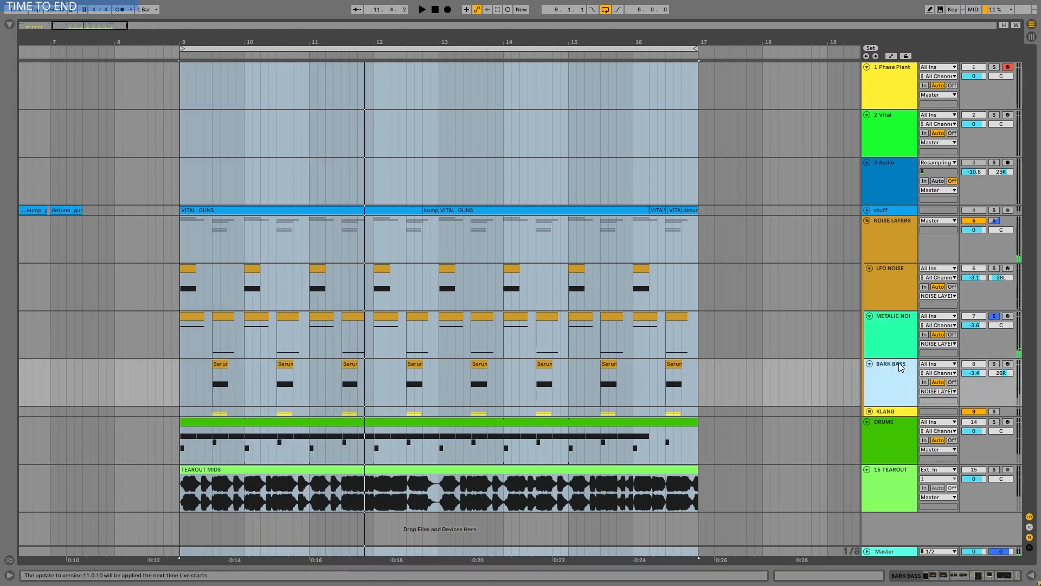
pyautogui.click(994, 363)
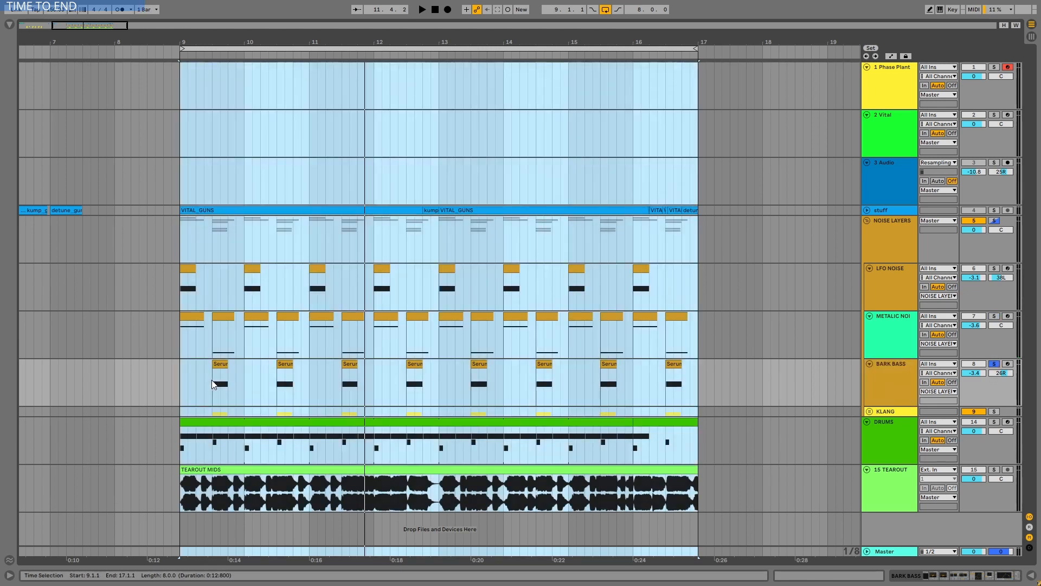
pyautogui.click(211, 380)
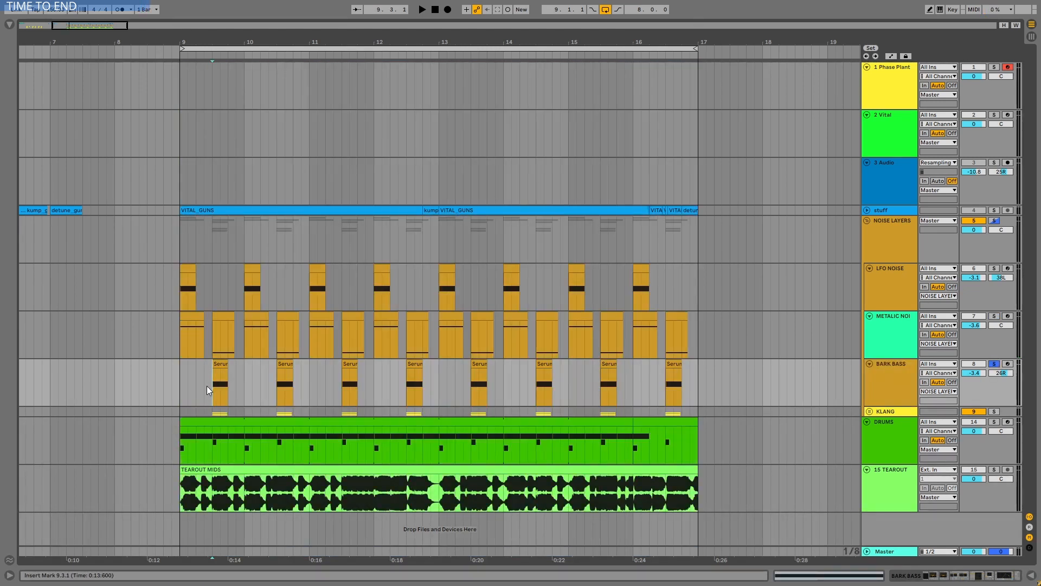
pyautogui.press('space')
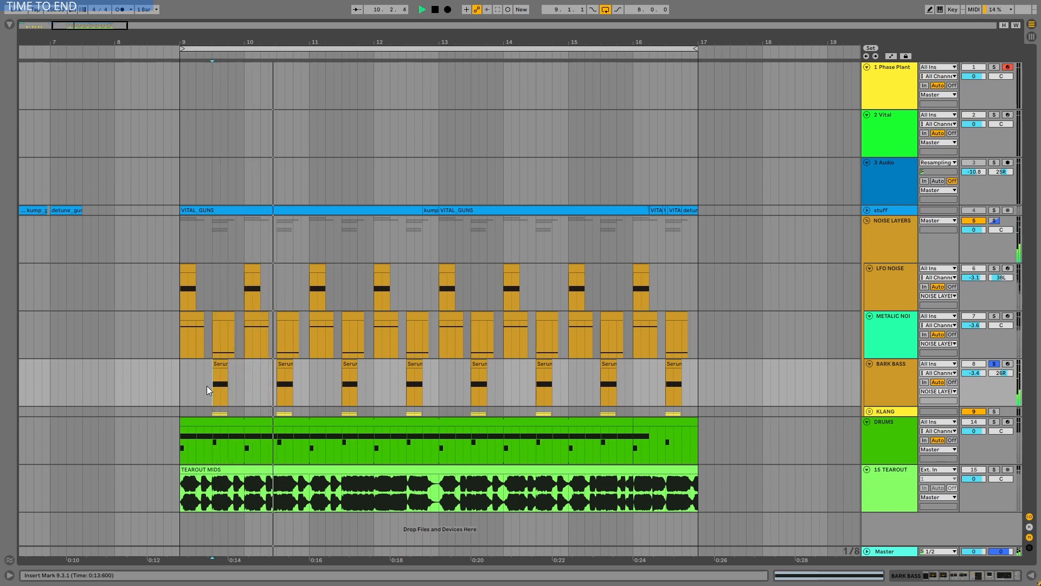
pyautogui.press('space')
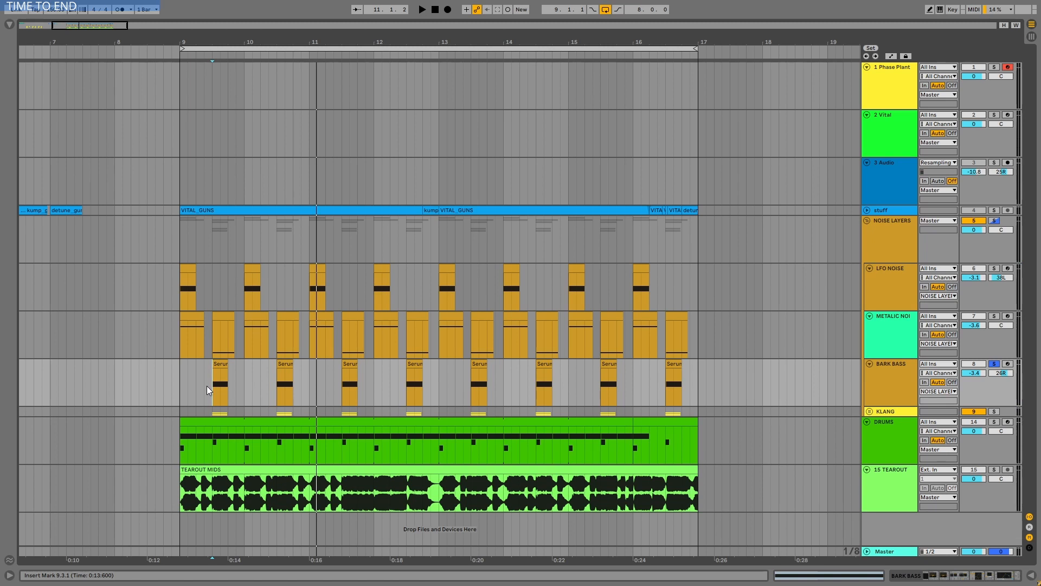
pyautogui.press('space')
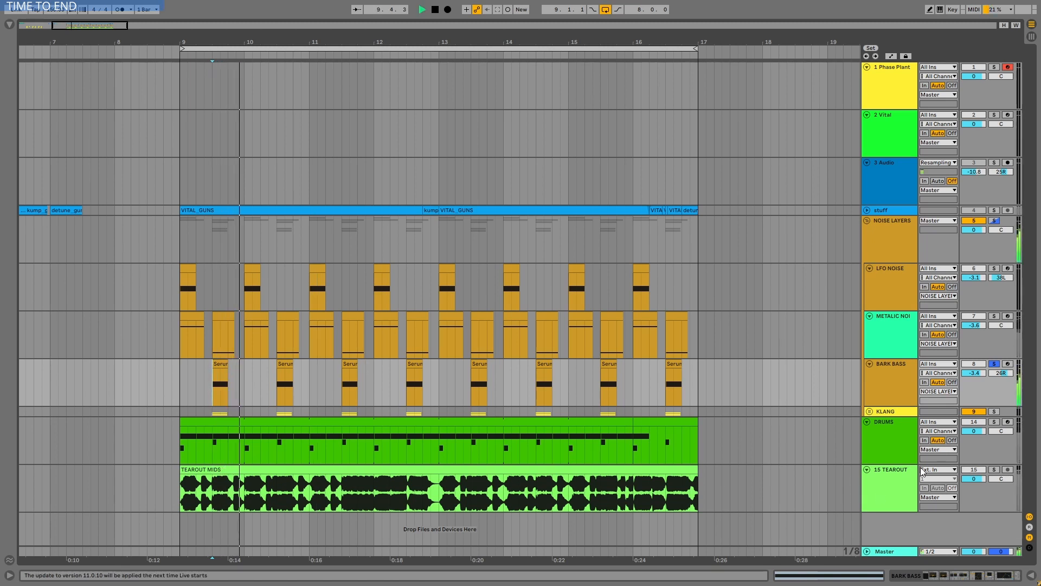
pyautogui.press('space')
pyautogui.click(994, 363)
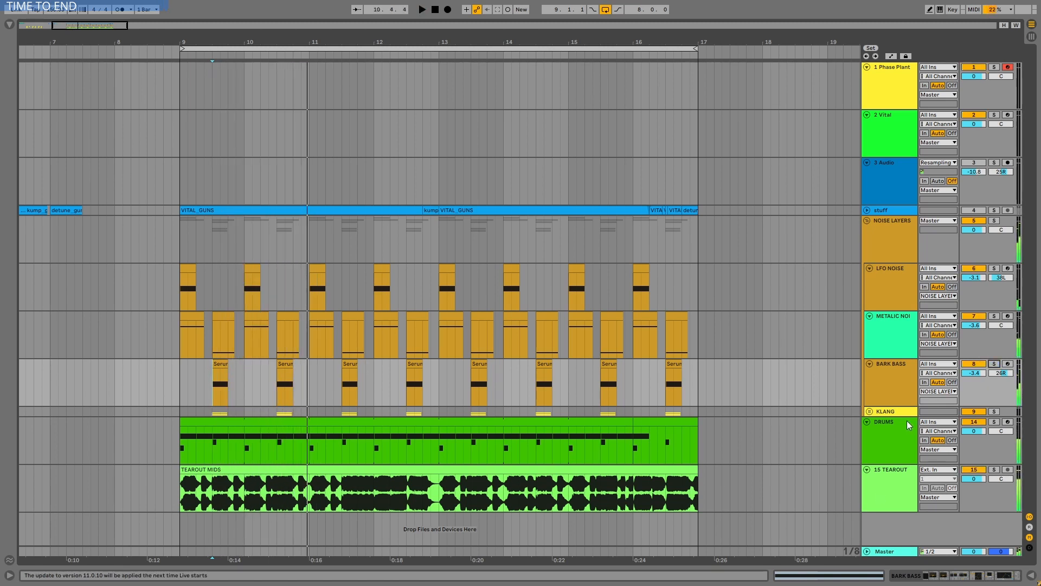
# Step: Solo the KLANG group inside NOISE LAYERS and play it from 9.3.1
pyautogui.click(890, 412)
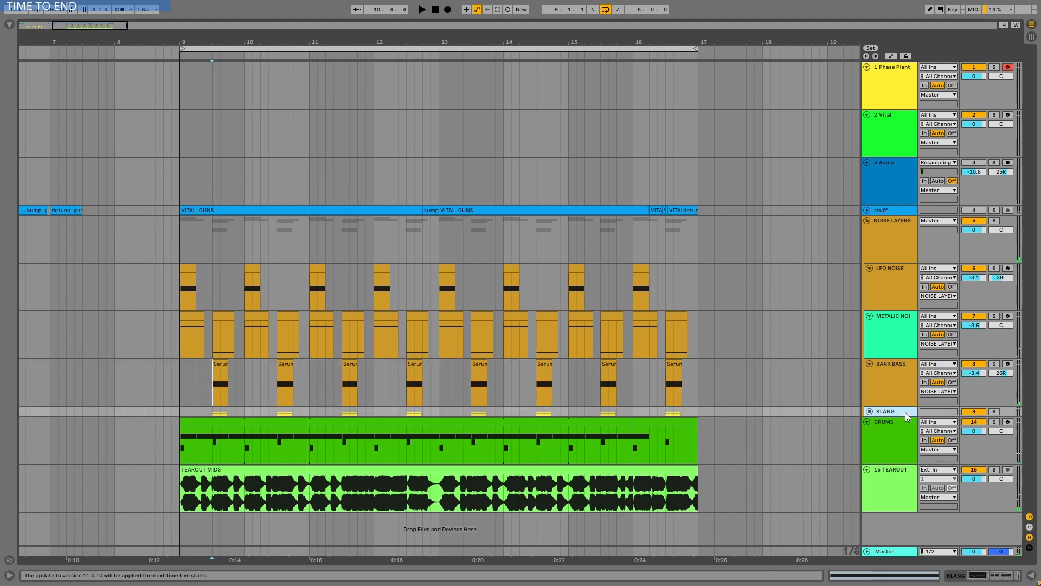
pyautogui.click(994, 412)
pyautogui.press('space')
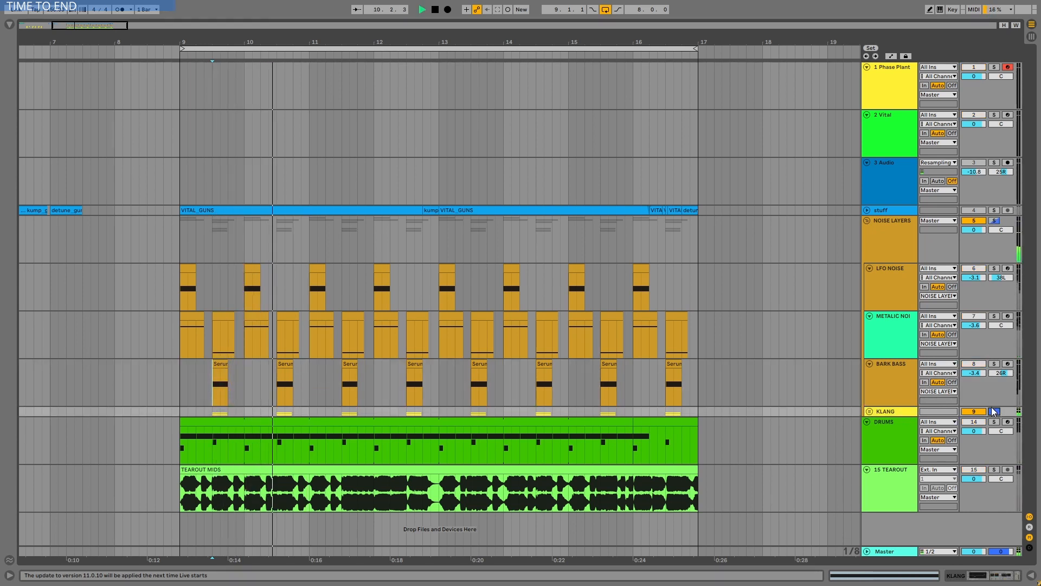
pyautogui.press('space')
# Step: Unfold the KLANG group to view its Bass, Clap, Tranzient and Klang tracks, and fold it again
pyautogui.click(869, 411)
pyautogui.scroll(-5, 871, 404)
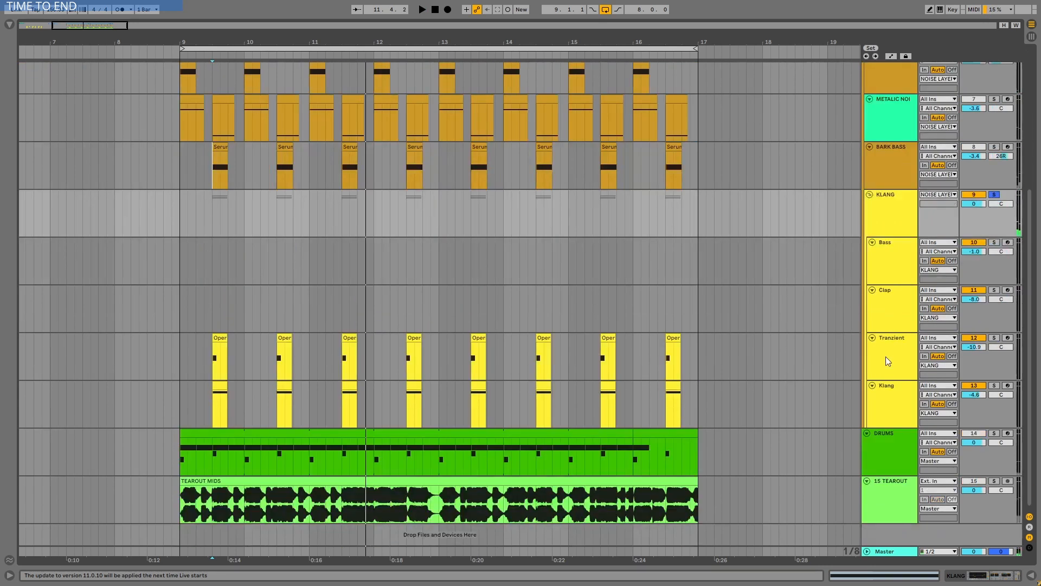
pyautogui.scroll(2, 879, 309)
pyautogui.click(870, 275)
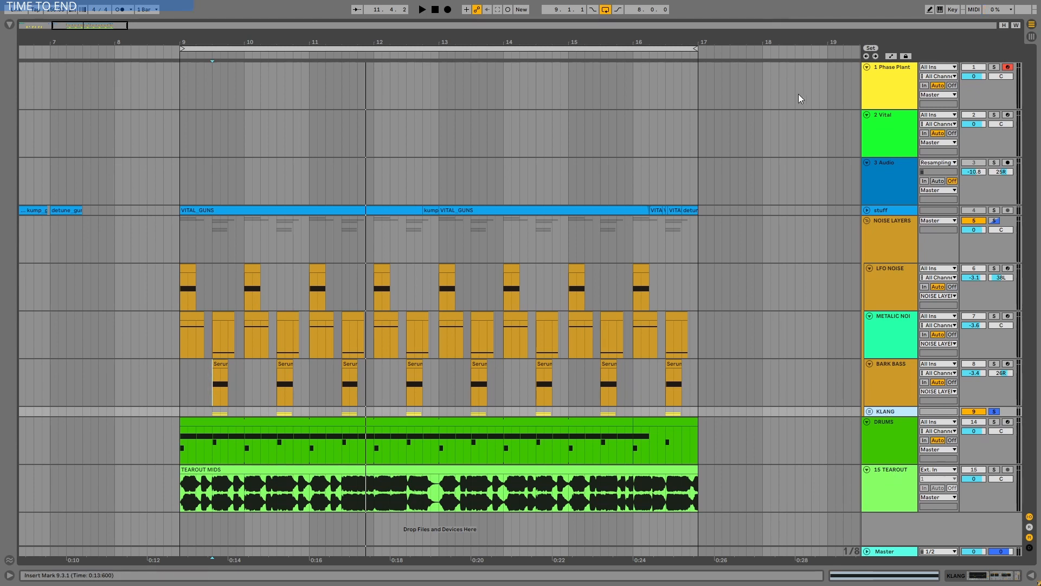
# Step: Clear the solo on the KLANG group and solo the LFO NOISE track
pyautogui.click(995, 412)
pyautogui.click(894, 279)
pyautogui.click(994, 268)
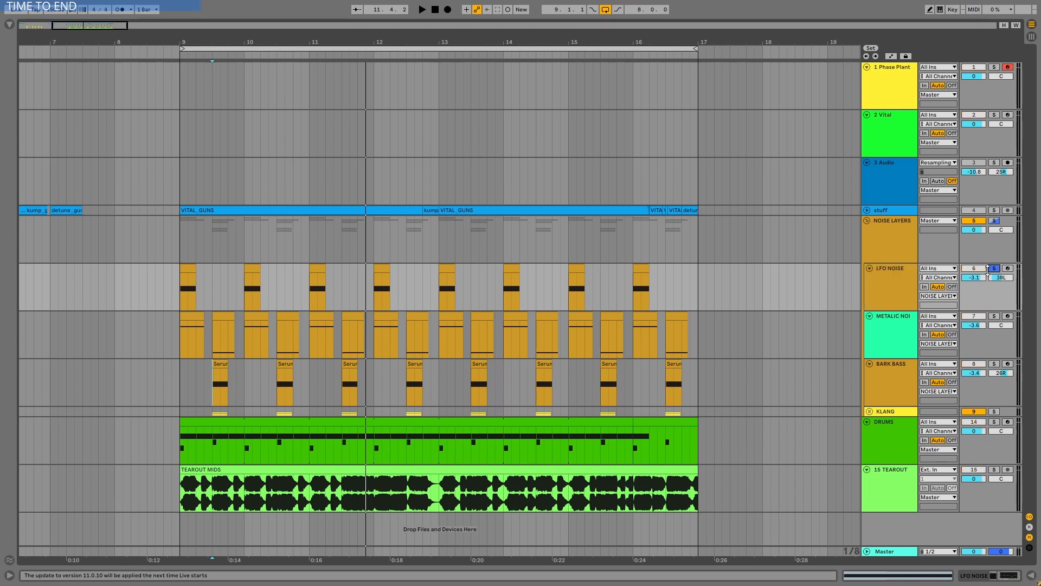
# Step: Show the NOISE LAYERS device chain, select the loop range from bar 9 to bar 17 and play the unsoloed mix
pyautogui.doubleClick(893, 282)
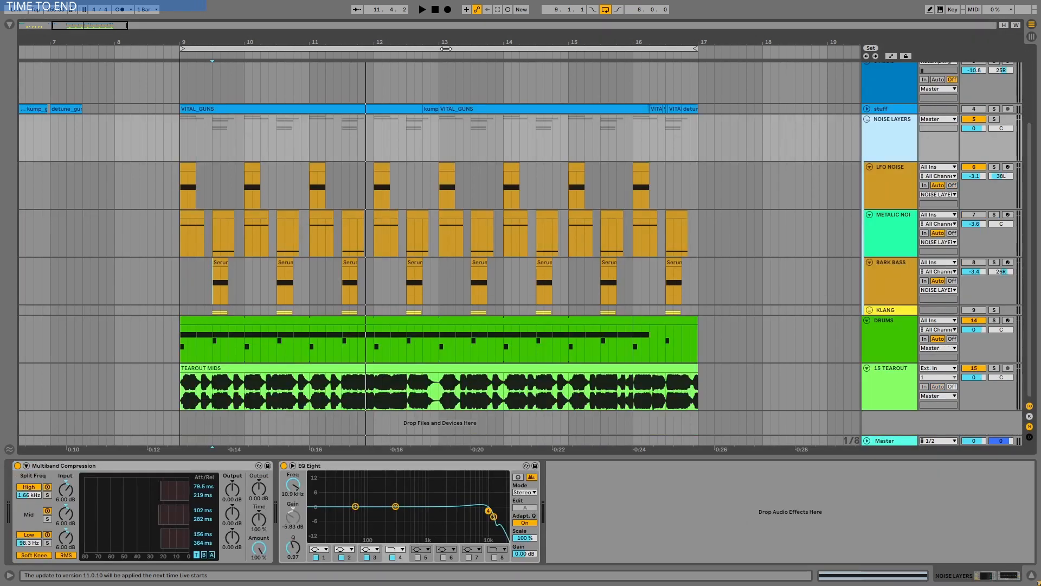
pyautogui.click(445, 48)
pyautogui.press('space')
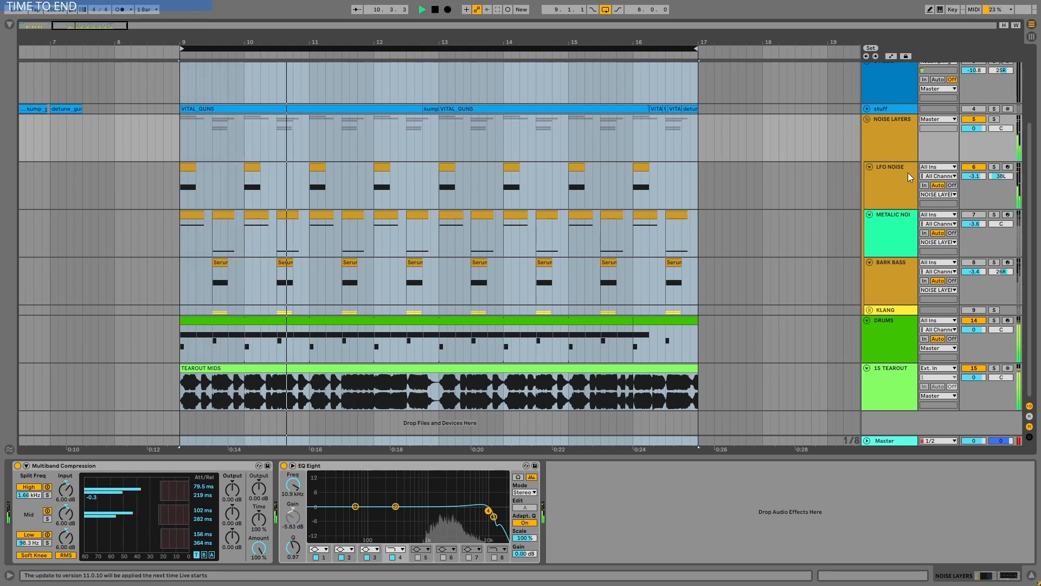
pyautogui.press('space')
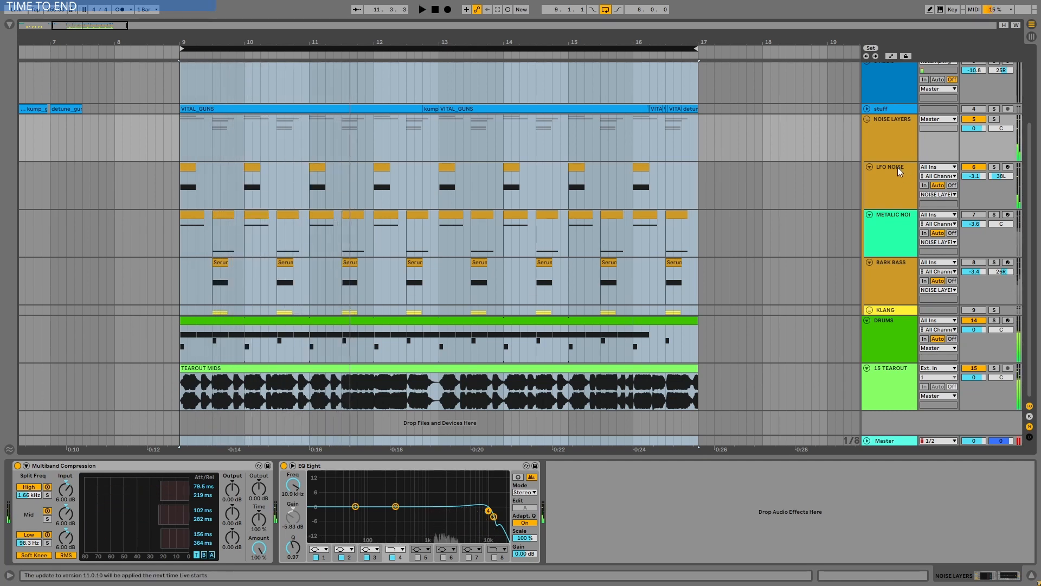
# Step: Open the Serum instrument on the LFO NOISE track and move its window over the centre of the arrangement
pyautogui.click(897, 167)
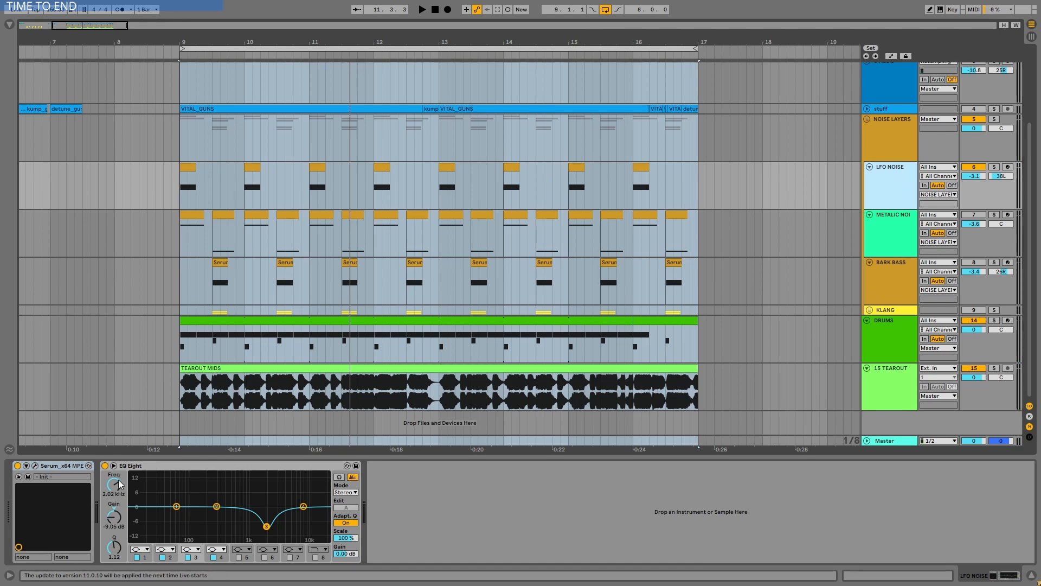
pyautogui.click(35, 465)
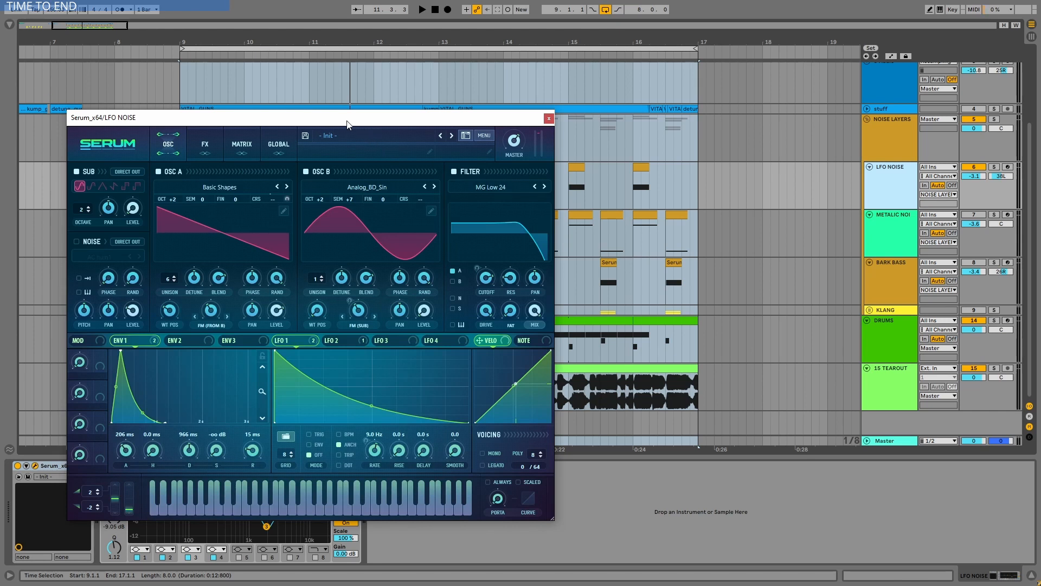
pyautogui.moveTo(347, 124); pyautogui.dragTo(499, 91)
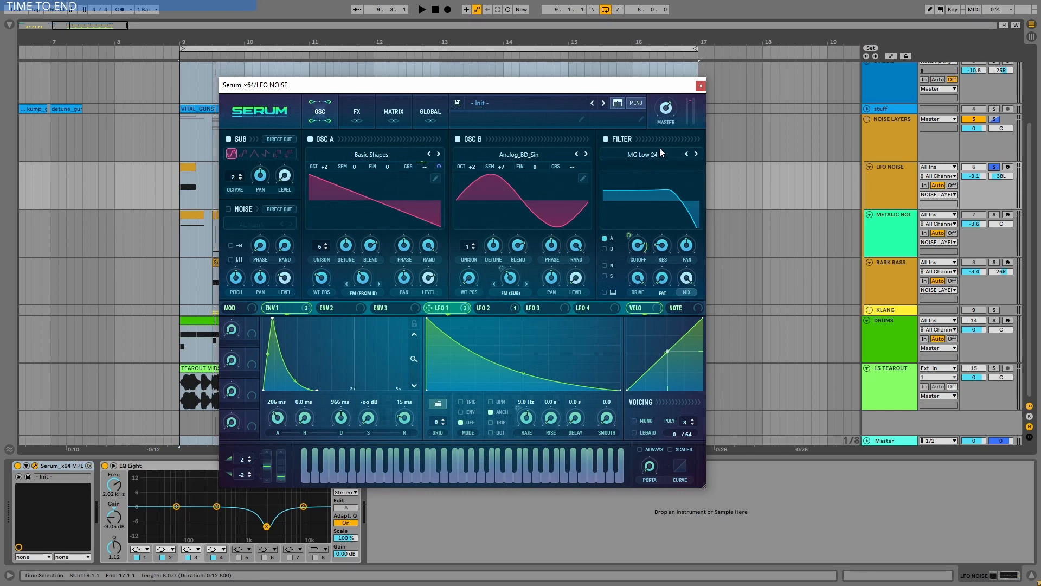
# Step: Play the soloed LFO NOISE patch while toggling Serum's MG Low 24 filter to compare the sound
pyautogui.press('space')
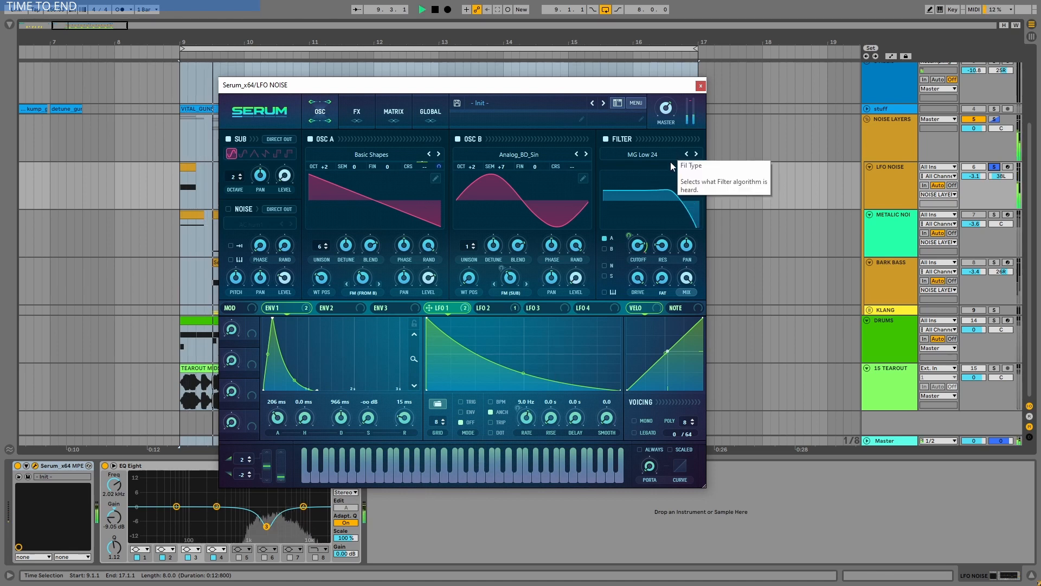
pyautogui.click(607, 140)
pyautogui.press('space')
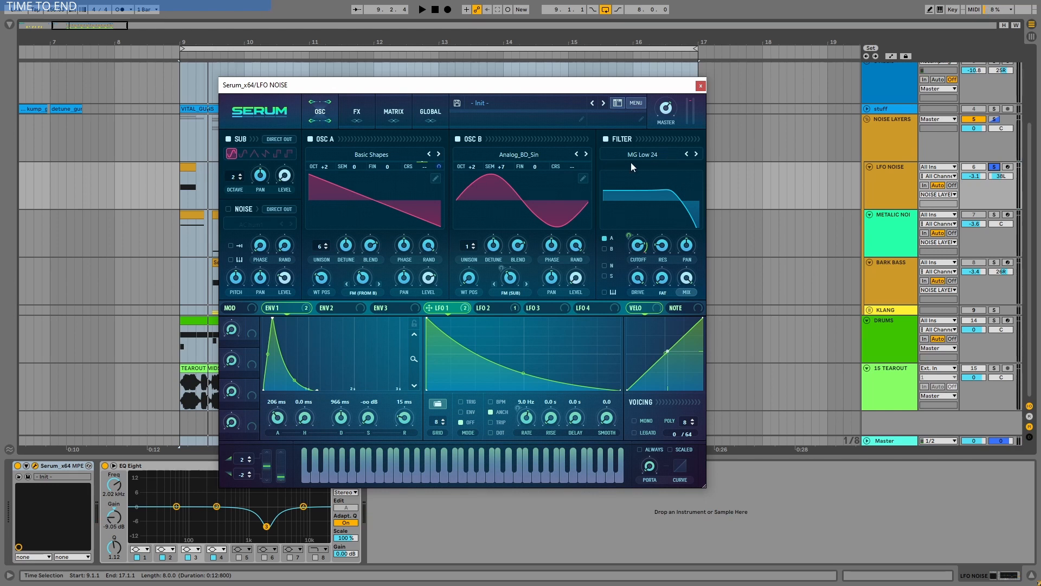
# Step: Review Serum's effects rack on LFO NOISE and turn off its High 12 Filter effect
pyautogui.click(357, 113)
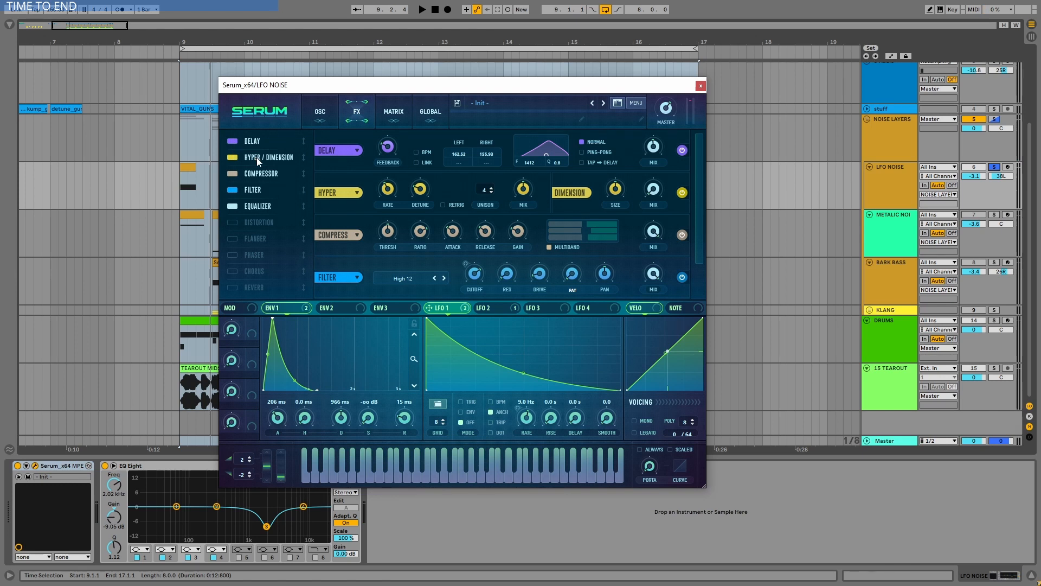
pyautogui.scroll(-1, 256, 165)
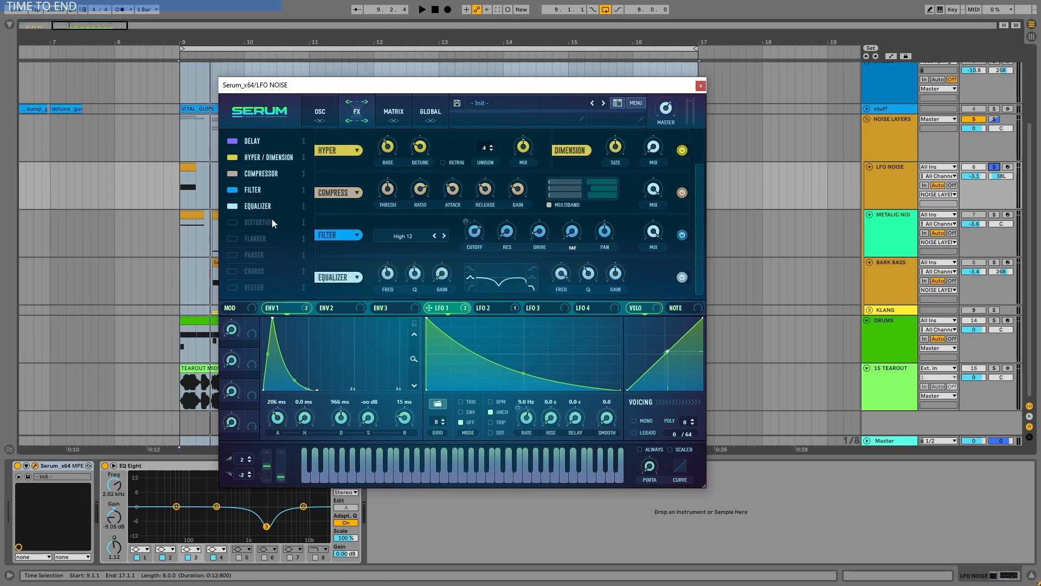
pyautogui.click(231, 188)
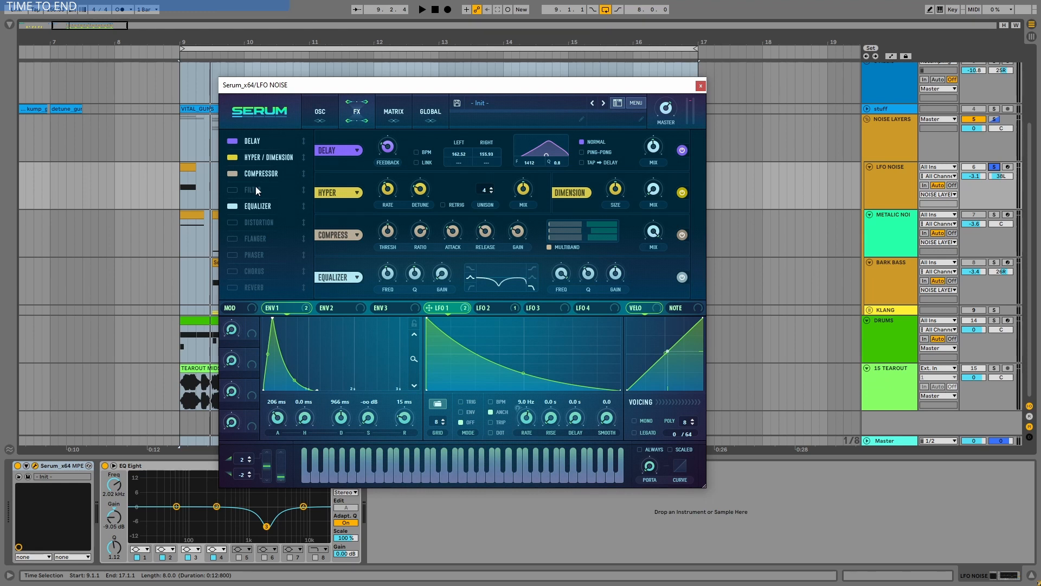
# Step: Play LFO NOISE without the Filter effect, first in solo and then unsoloed with the other layers
pyautogui.press('space')
pyautogui.press('space')
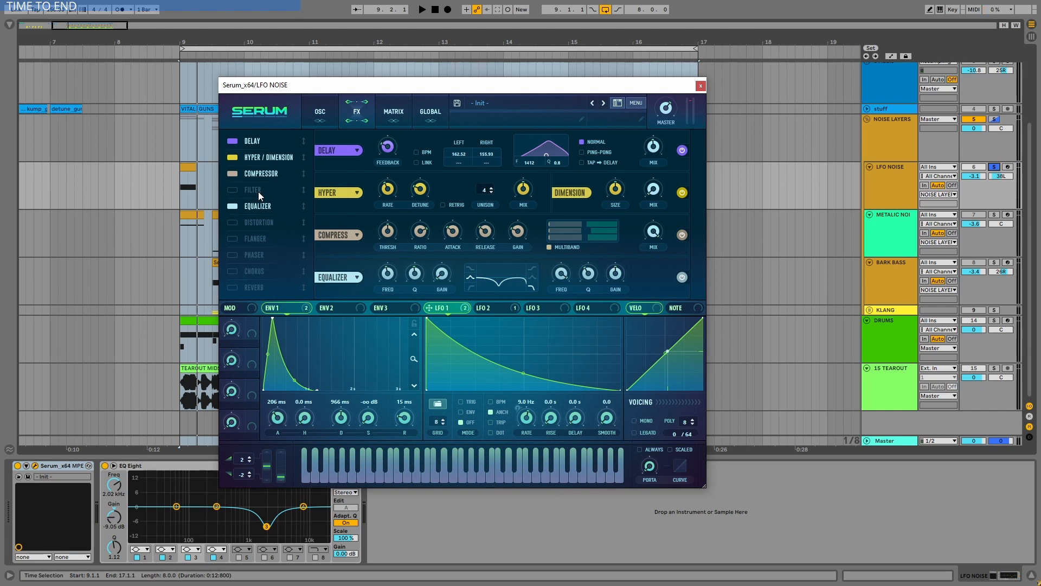
pyautogui.press('space')
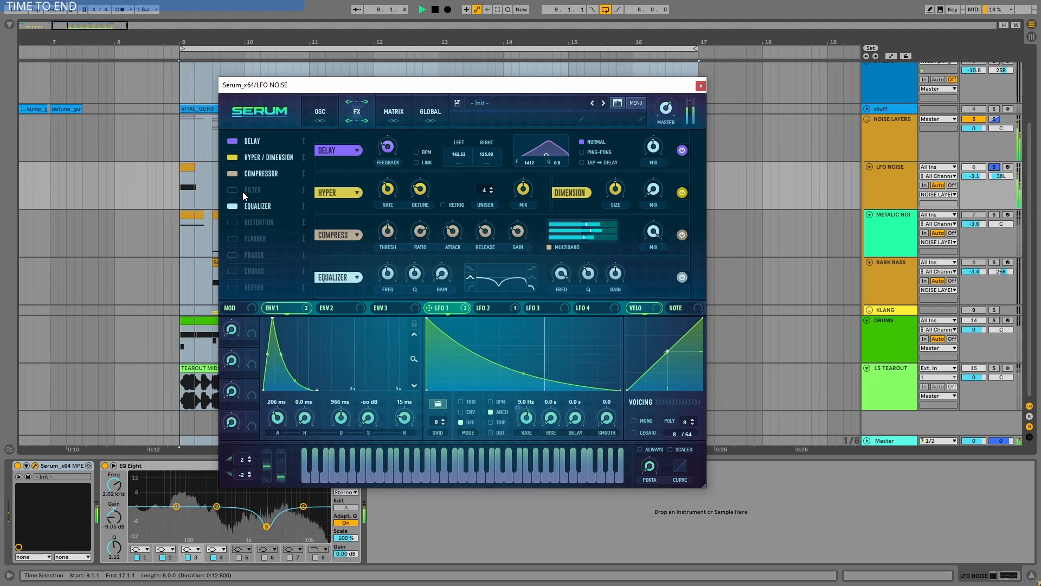
pyautogui.click(994, 167)
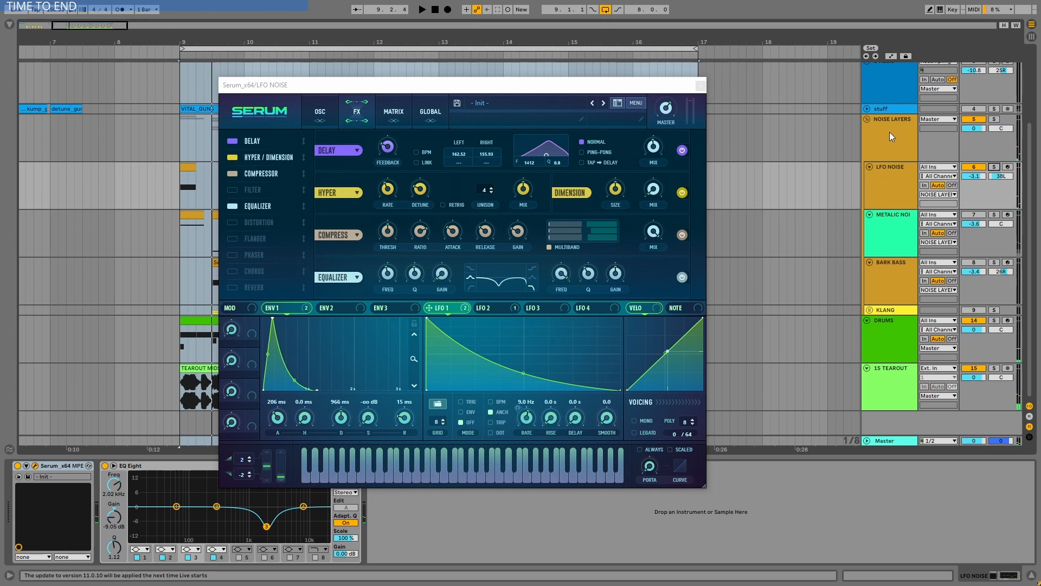
pyautogui.press('space')
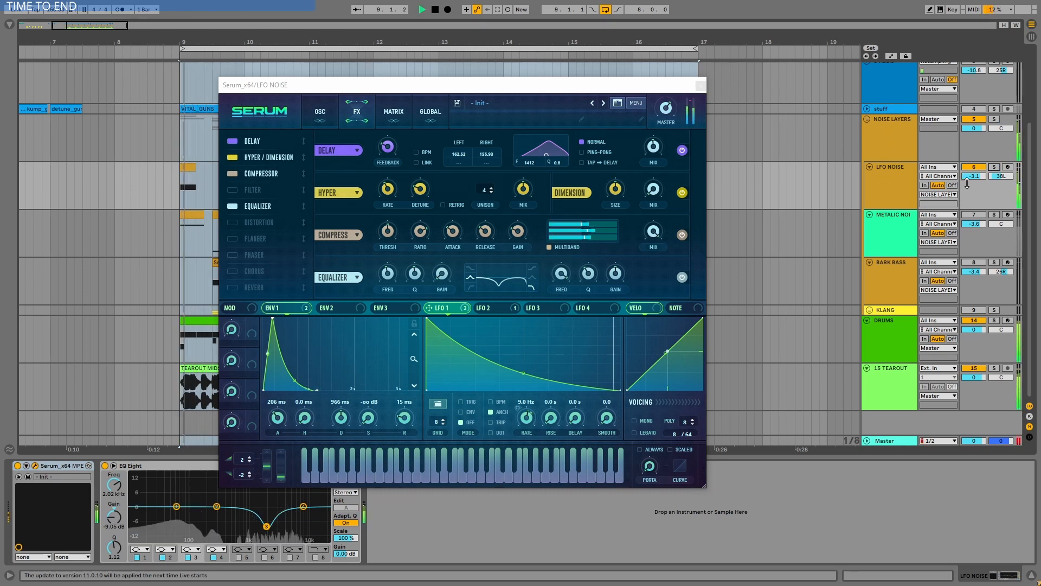
# Step: Play the unsoloed LFO NOISE layer while toggling Serum's High 12 Filter effect for comparison, and leave the effect on
pyautogui.press('space')
pyautogui.click(233, 196)
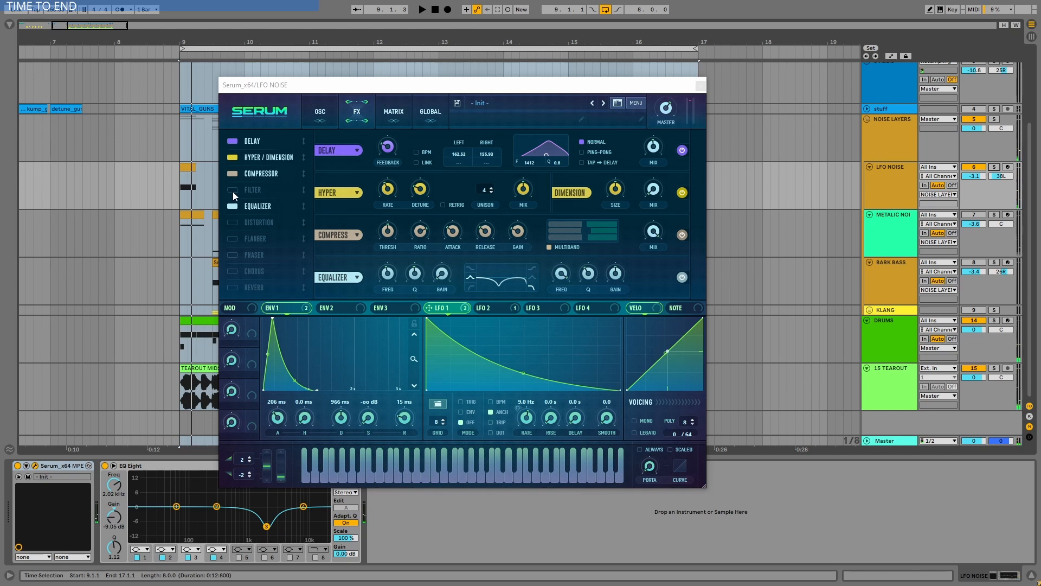
pyautogui.press('space')
pyautogui.press('space')
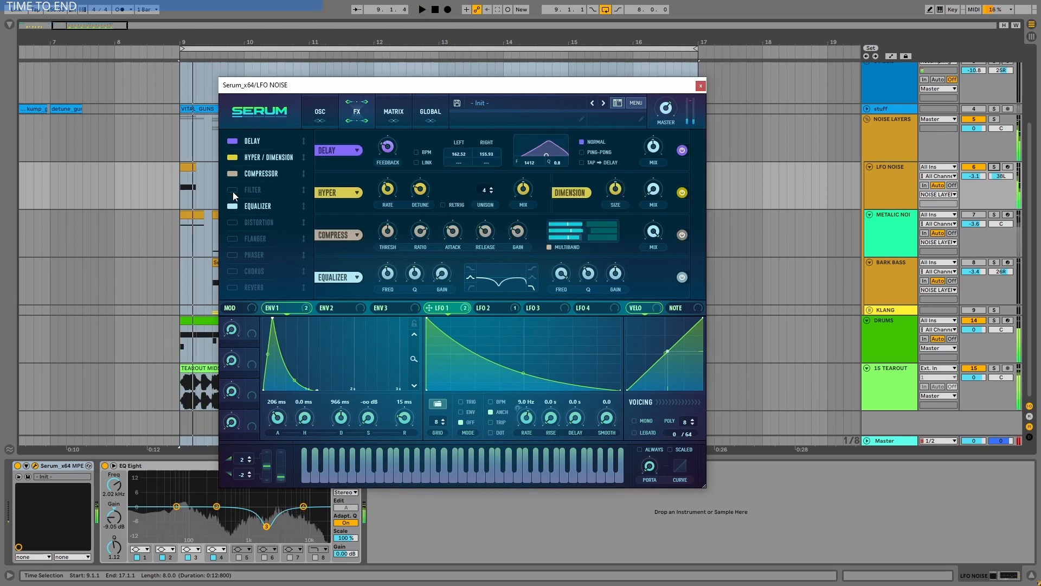
pyautogui.press('space')
pyautogui.press('space')
pyautogui.click(233, 192)
pyautogui.press('space')
pyautogui.press('space')
pyautogui.press('space')
pyautogui.press('space')
pyautogui.click(232, 192)
pyautogui.press('space')
pyautogui.press('space')
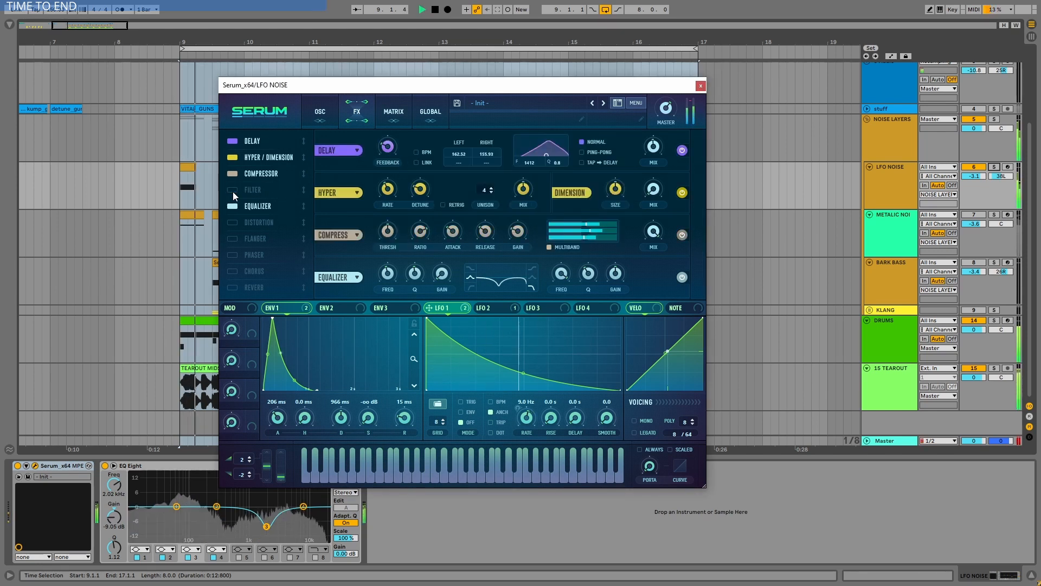
pyautogui.click(232, 192)
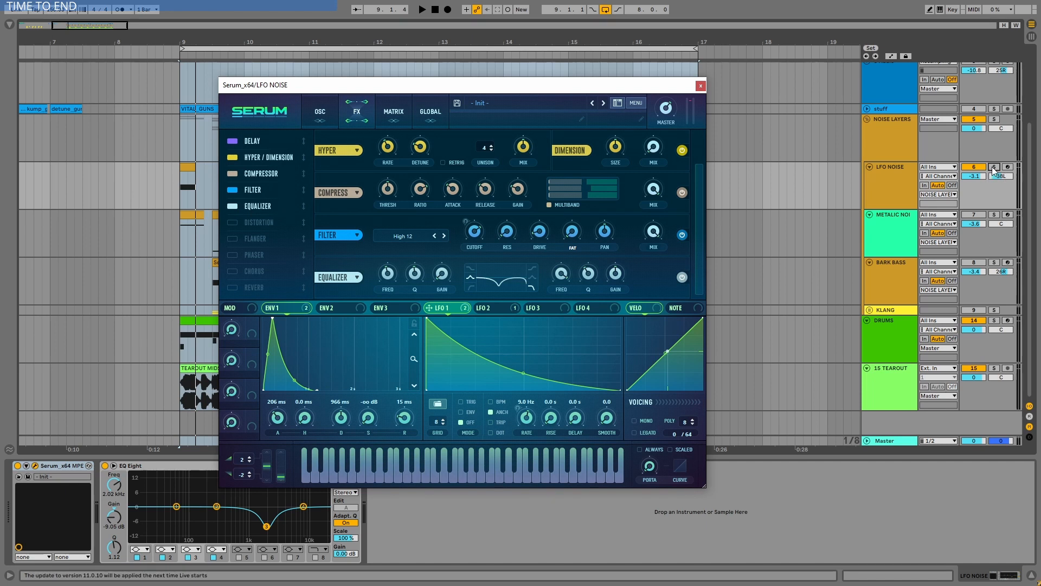
# Step: Solo LFO NOISE and compare its sound with Serum's Equalizer effect off and on, leaving the Equalizer on
pyautogui.press('space')
pyautogui.press('space')
pyautogui.press('space')
pyautogui.click(233, 207)
pyautogui.press('space')
pyautogui.press('space')
pyautogui.press('space')
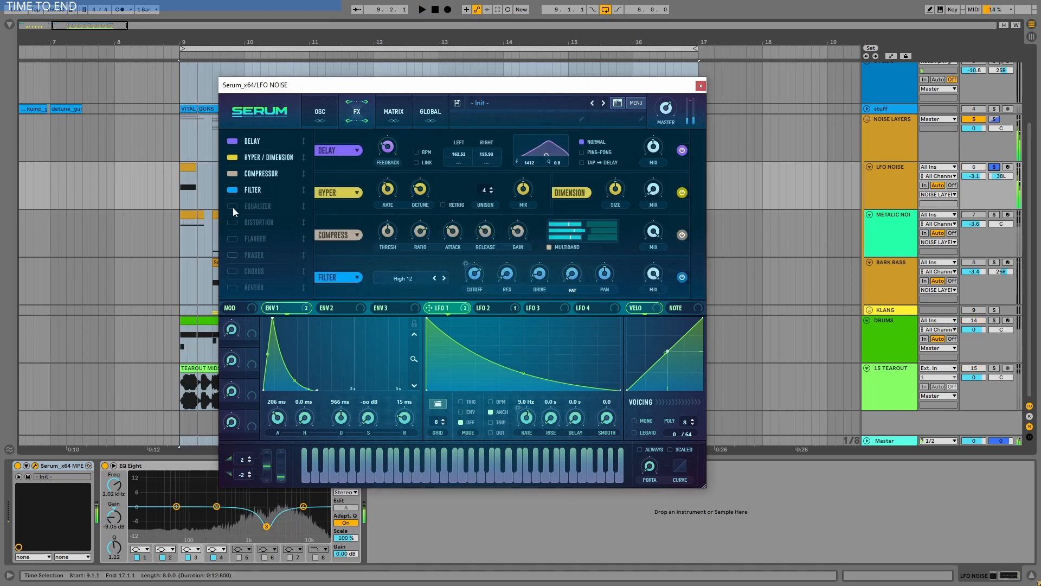
pyautogui.press('space')
pyautogui.press('space')
pyautogui.click(232, 207)
pyautogui.press('space')
pyautogui.press('space')
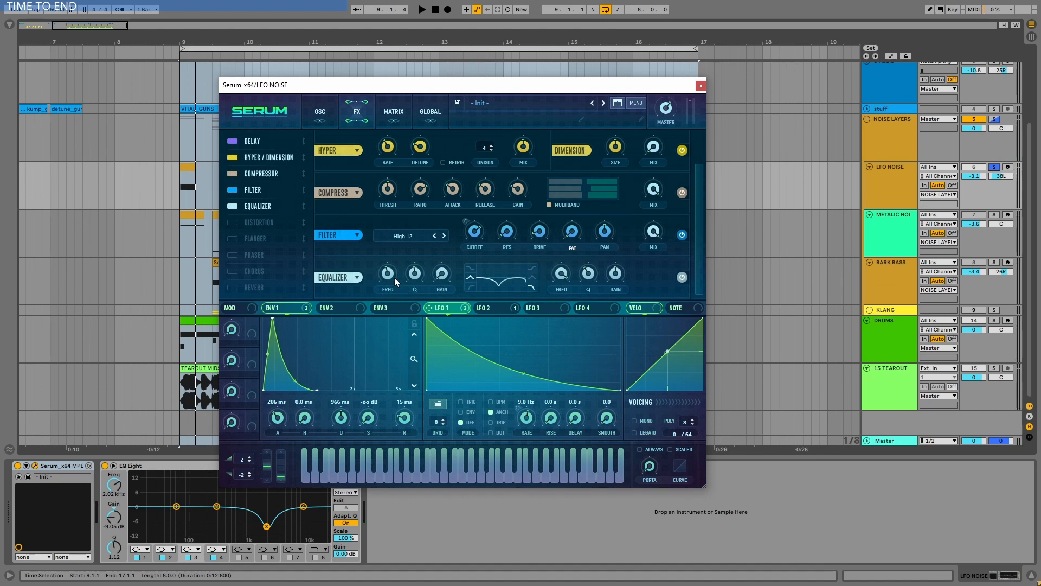
# Step: Review LFO 2, the modulation matrix, the effects and the oscillators of the LFO NOISE patch, and close the Serum window
pyautogui.moveTo(392, 277)
pyautogui.click(507, 307)
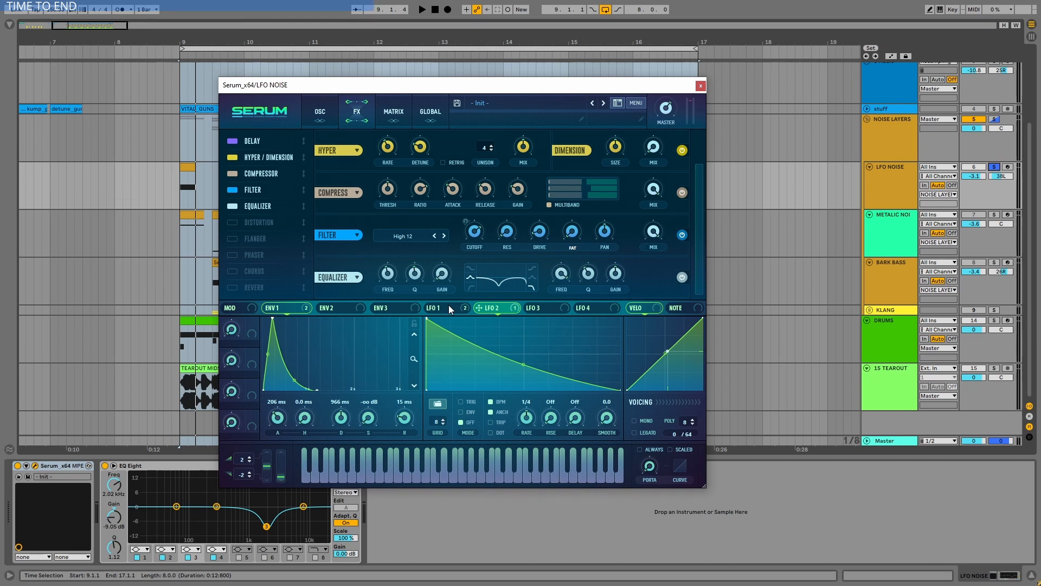
pyautogui.click(394, 112)
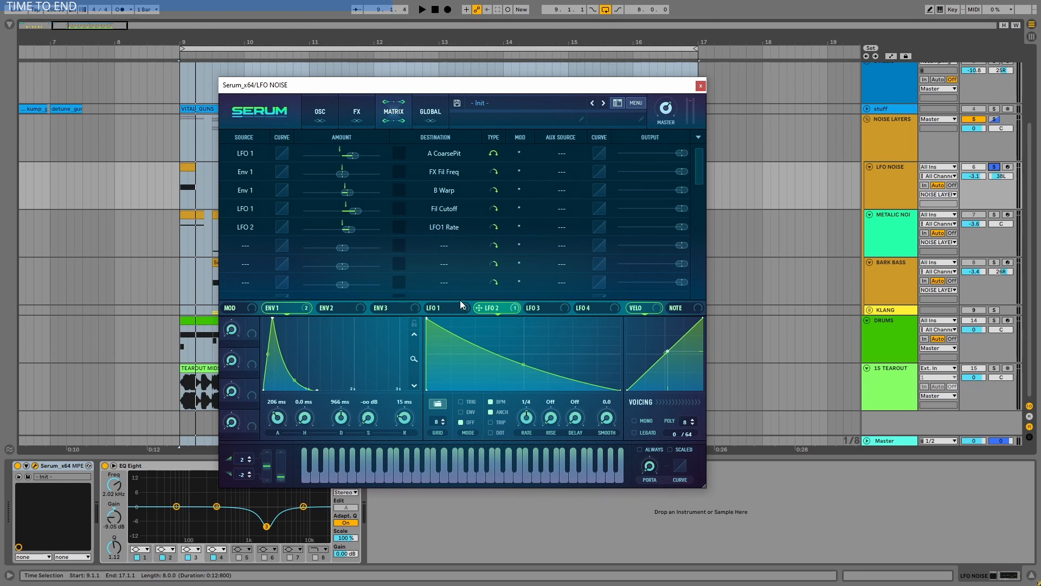
pyautogui.click(351, 102)
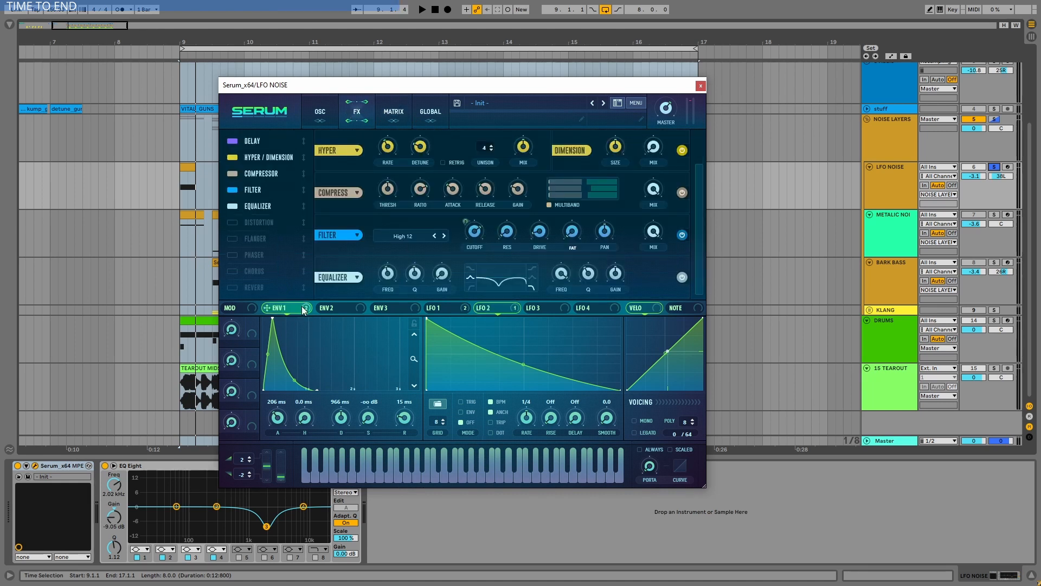
pyautogui.click(312, 109)
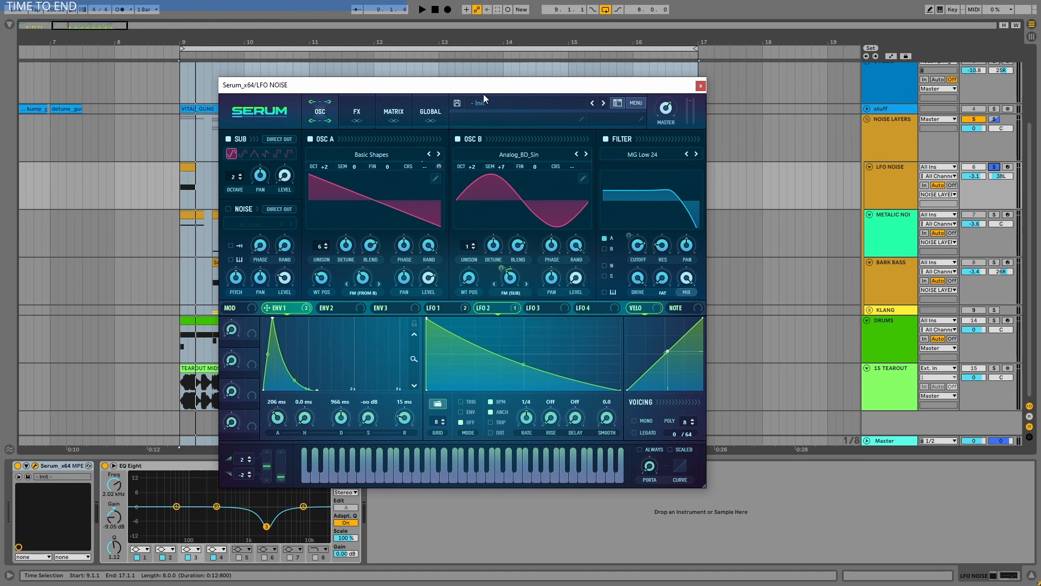
pyautogui.click(701, 85)
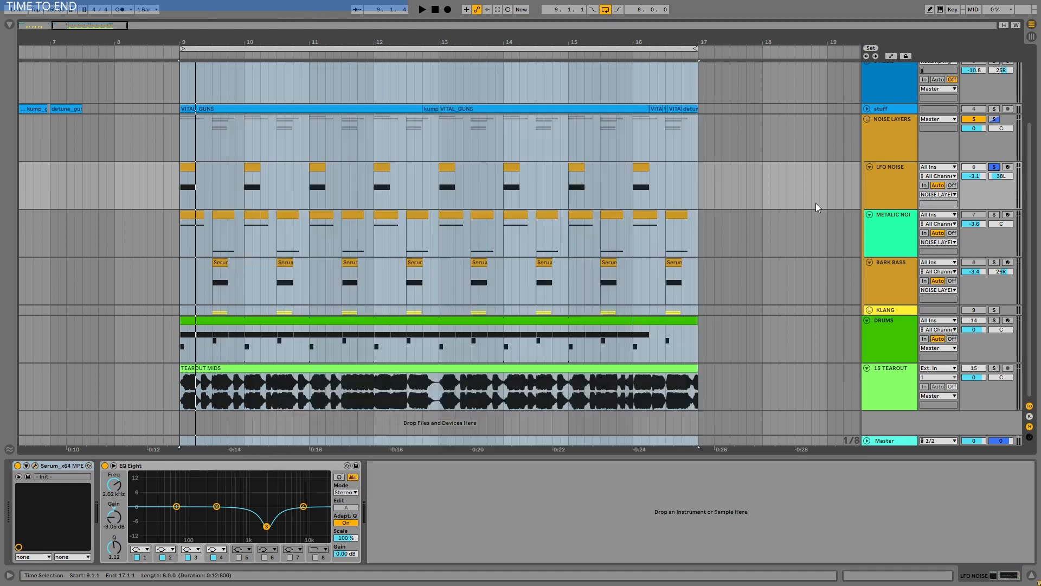
# Step: Unsolo LFO NOISE and play the drop while muting the track to compare the mix, and unmute it again
pyautogui.click(993, 167)
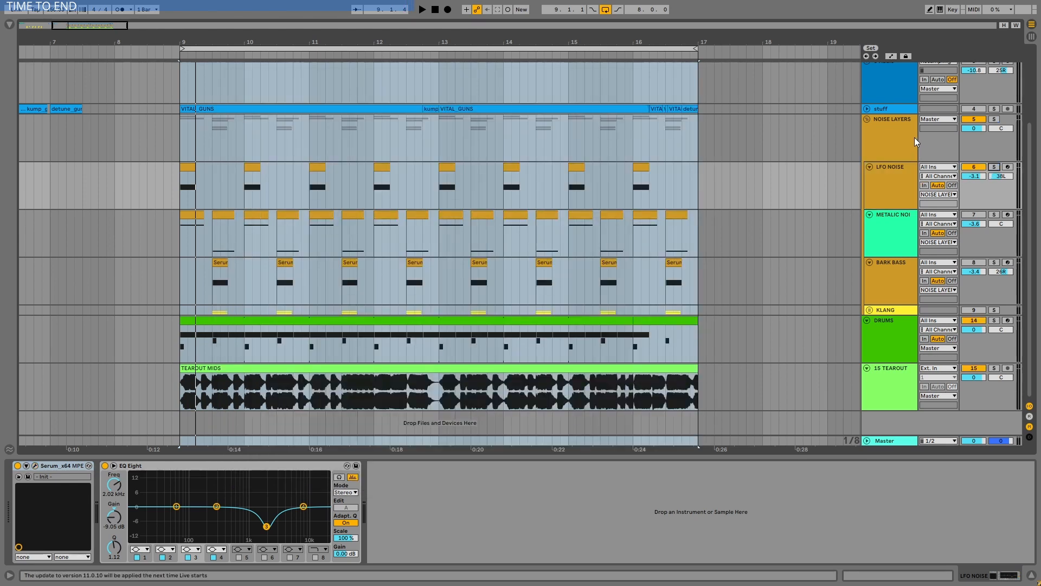
pyautogui.press('space')
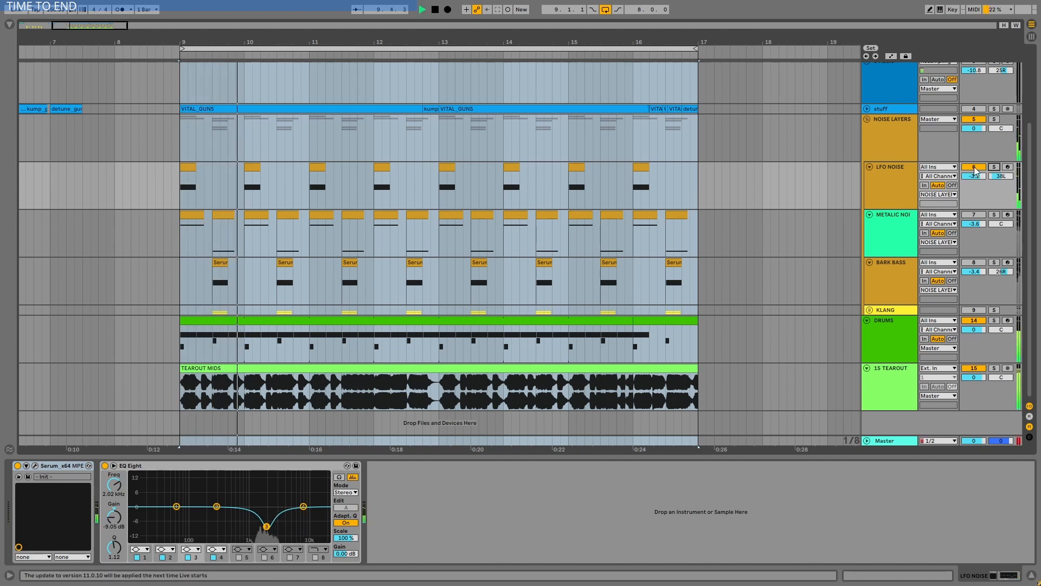
pyautogui.click(974, 167)
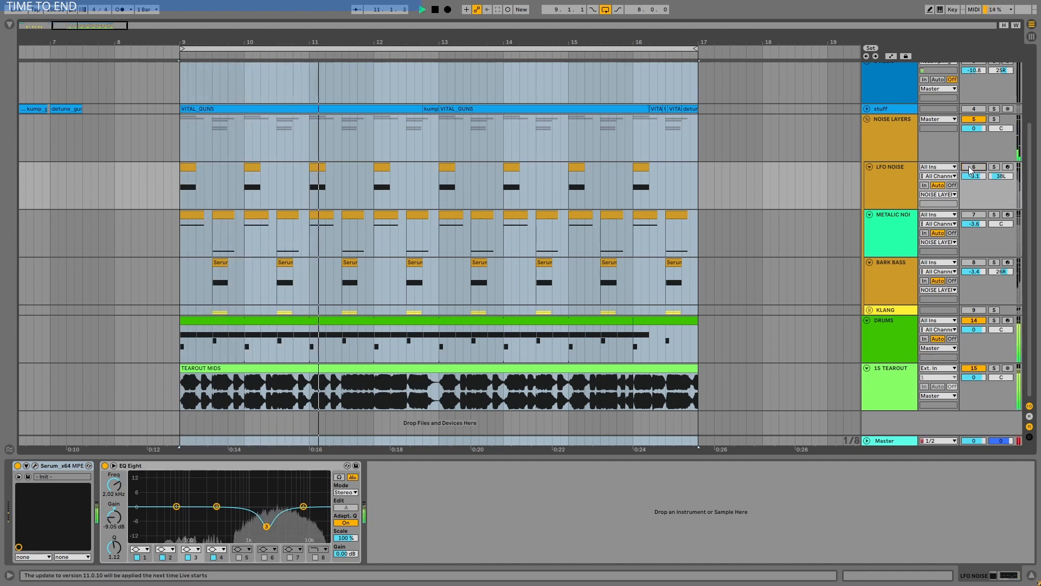
pyautogui.press('space')
pyautogui.click(974, 167)
# Step: Activate the METALIC NOISE track and mute the LFO NOISE track
pyautogui.click(899, 239)
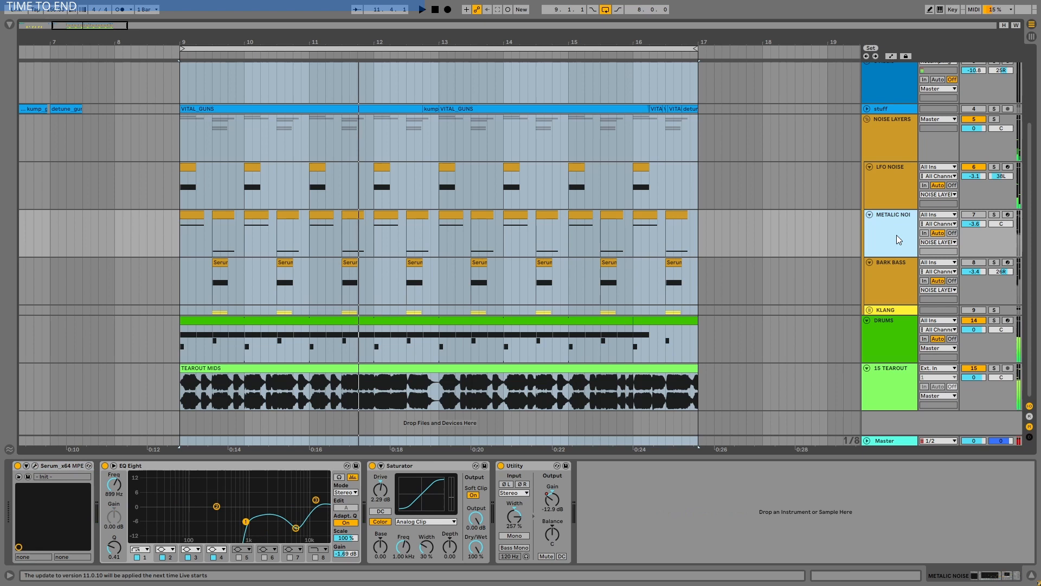
pyautogui.click(974, 215)
pyautogui.click(974, 168)
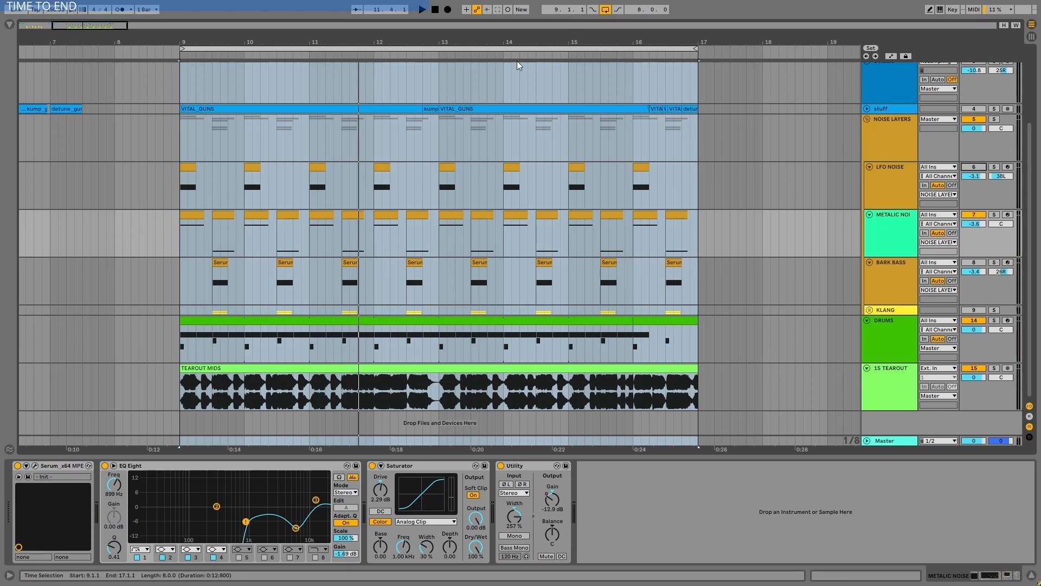
# Step: Play the drop looped from bar 9 while muting and unmuting METALIC NOISE to compare the mix
pyautogui.moveTo(454, 49); pyautogui.dragTo(446, 49)
pyautogui.press('space')
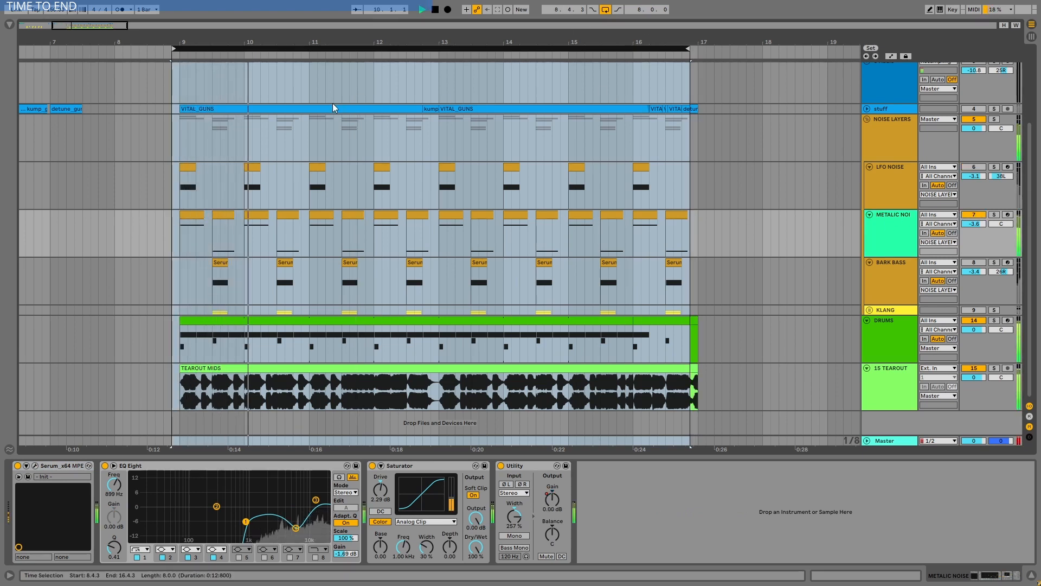
pyautogui.moveTo(261, 49); pyautogui.dragTo(269, 50)
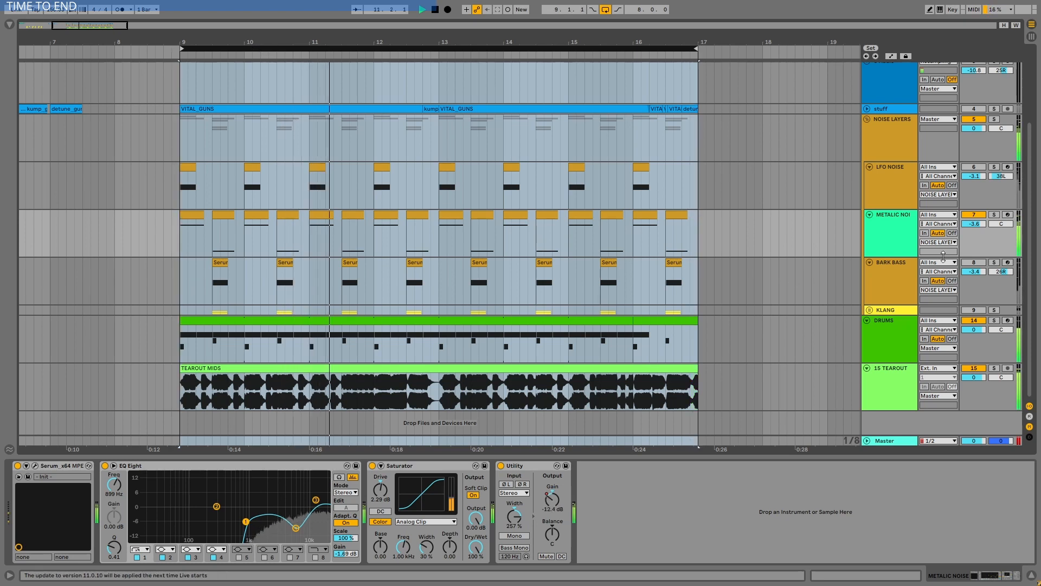
pyautogui.click(890, 217)
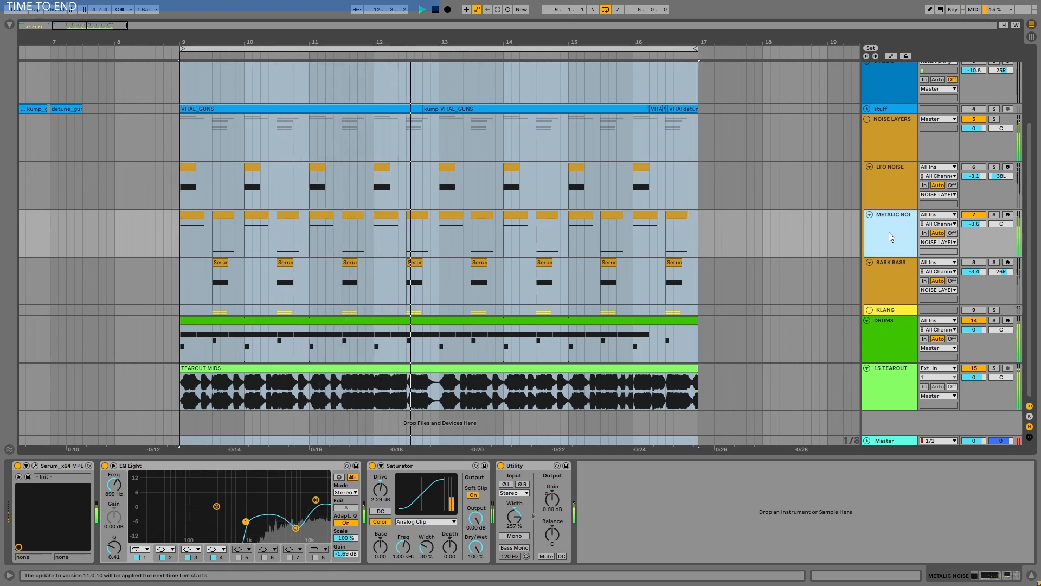
pyautogui.click(973, 215)
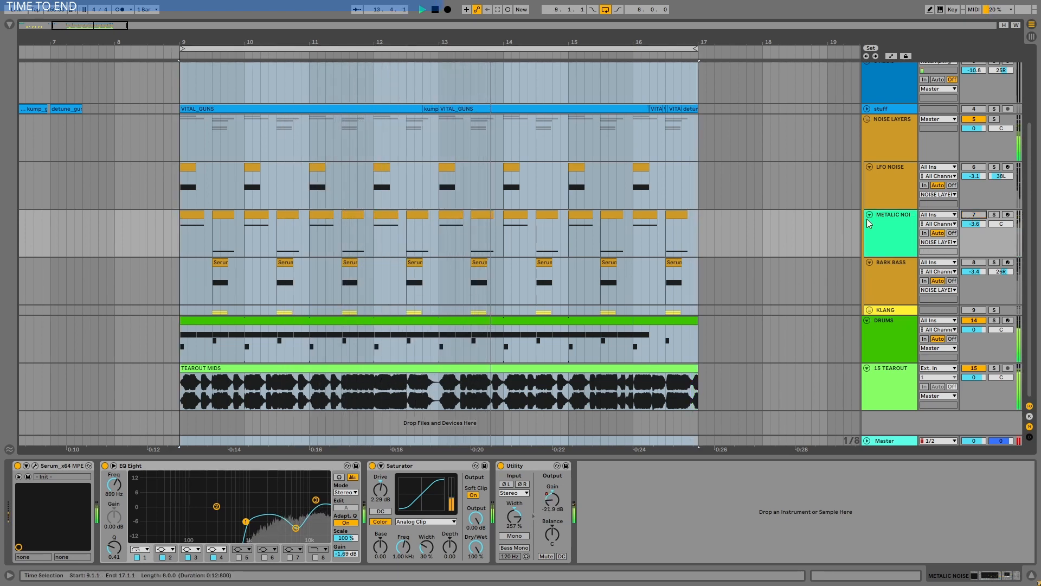
pyautogui.click(973, 215)
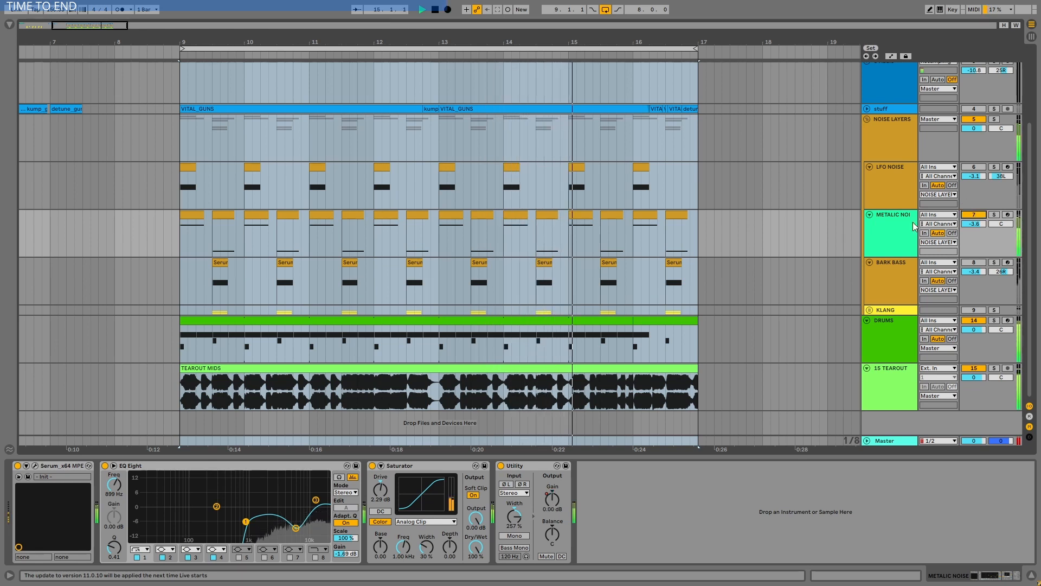
pyautogui.click(892, 217)
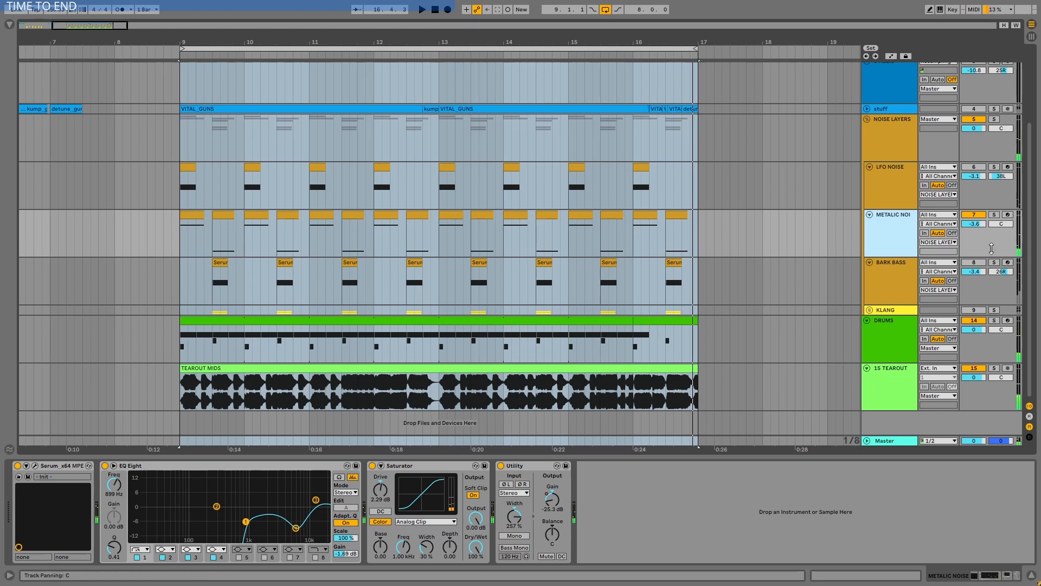
# Step: Open METALIC NOISE's Serum patch and audition Huge Chains Hit 13.wav from the Antidote Audio - 300 Foley Samples folder in the browser
pyautogui.click(229, 472)
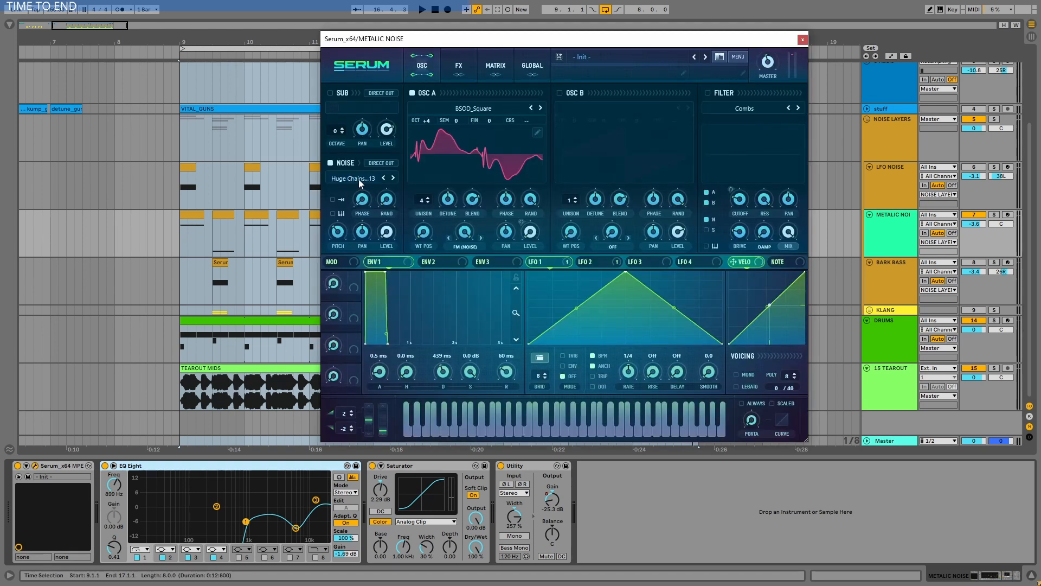
pyautogui.click(9, 25)
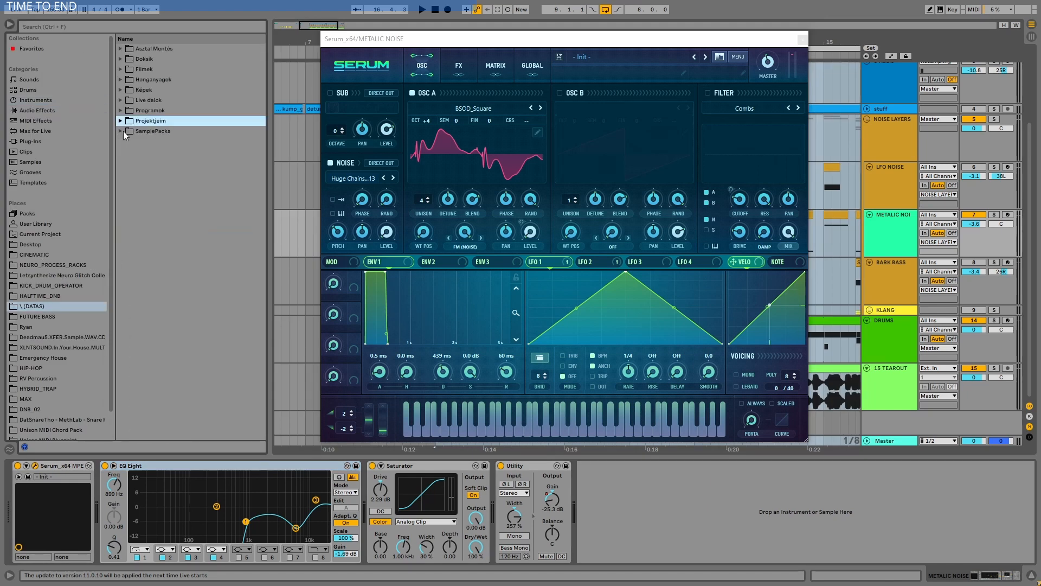
pyautogui.click(121, 131)
pyautogui.scroll(-5, 162, 244)
pyautogui.click(130, 264)
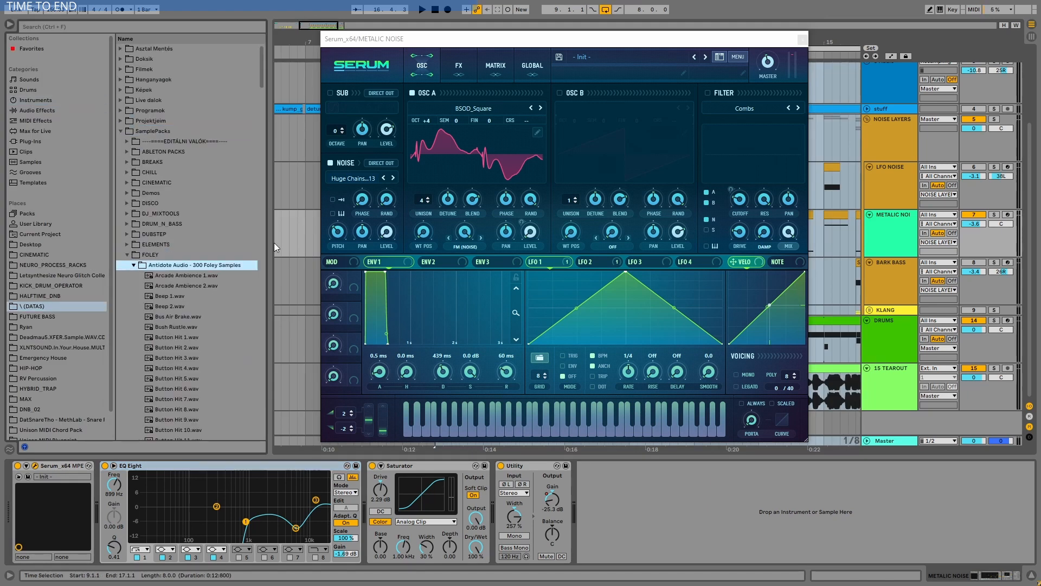
pyautogui.moveTo(270, 242); pyautogui.dragTo(306, 242)
pyautogui.scroll(-20, 225, 240)
pyautogui.click(210, 349)
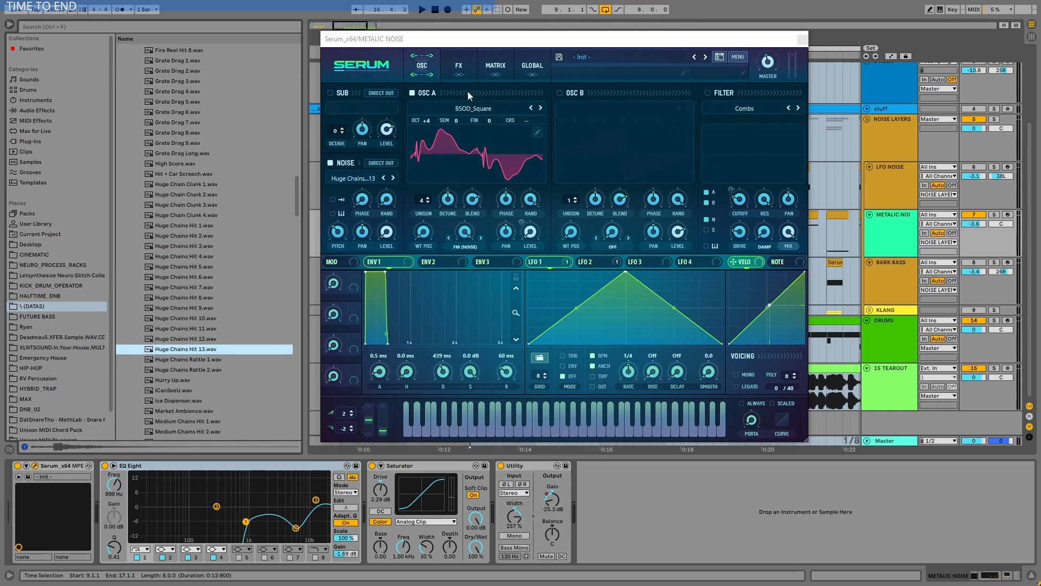
# Step: Review the oscillator settings and the effects rack of the METALIC NOISE Serum patch, down to Distortion, Filter, Equalizer and Chorus
pyautogui.click(459, 65)
pyautogui.click(423, 64)
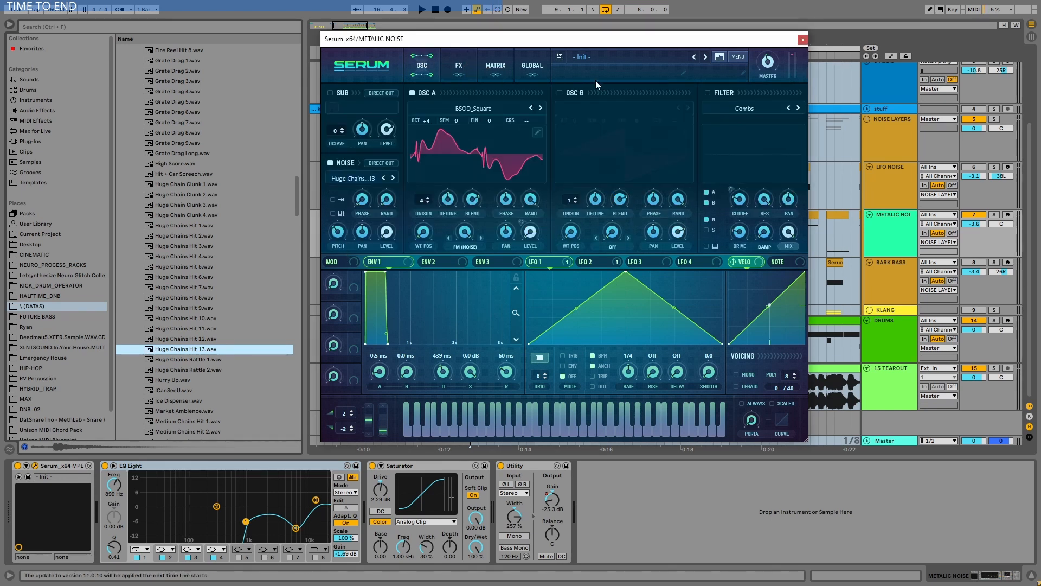
pyautogui.click(468, 64)
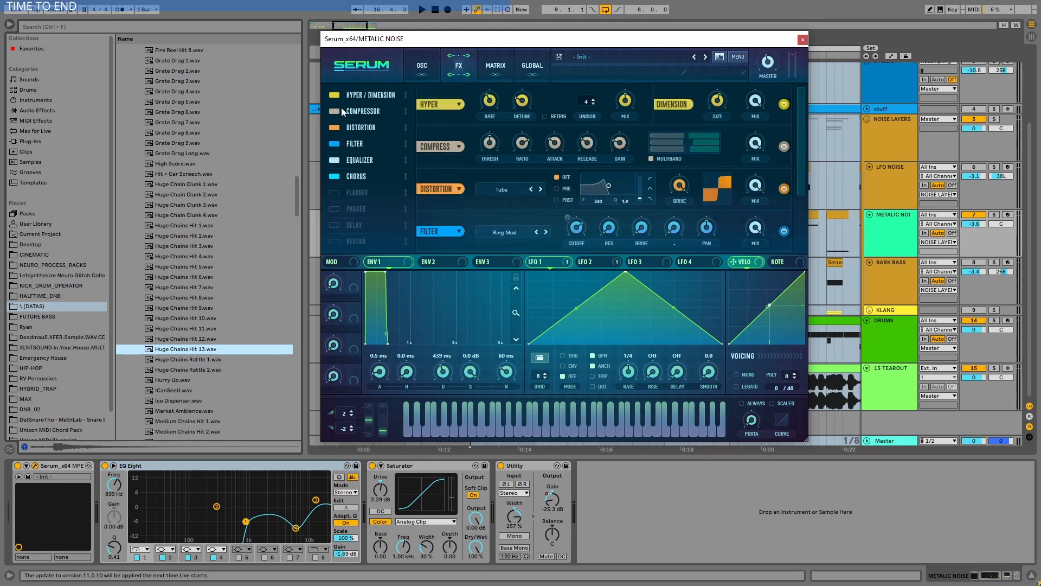
pyautogui.click(358, 127)
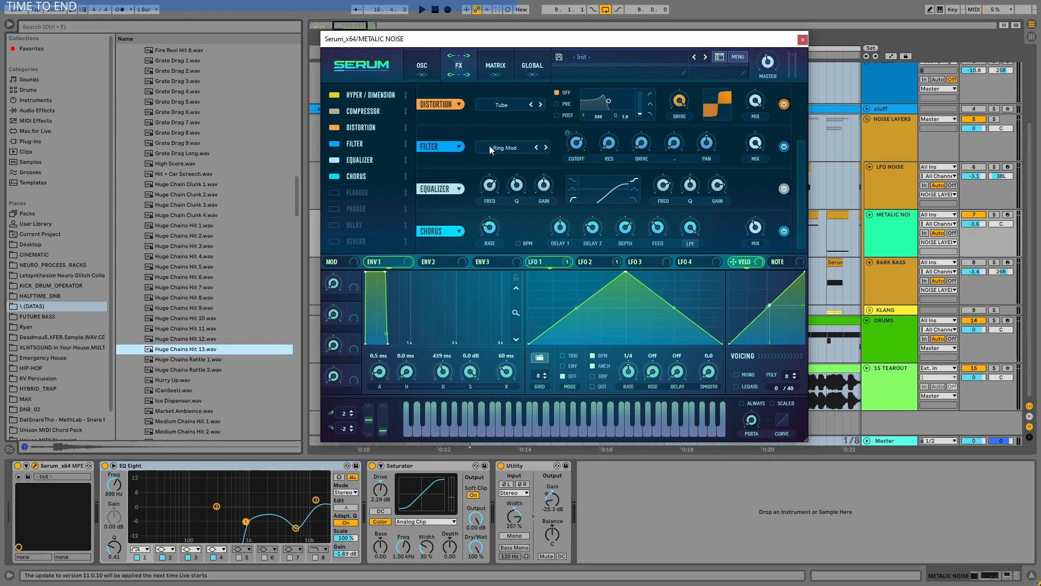
# Step: Solo METALIC NOISE and compare its sound with Serum's Ring Mod Filter effect off and on, leaving the effect on
pyautogui.click(994, 214)
pyautogui.press('space')
pyautogui.click(337, 143)
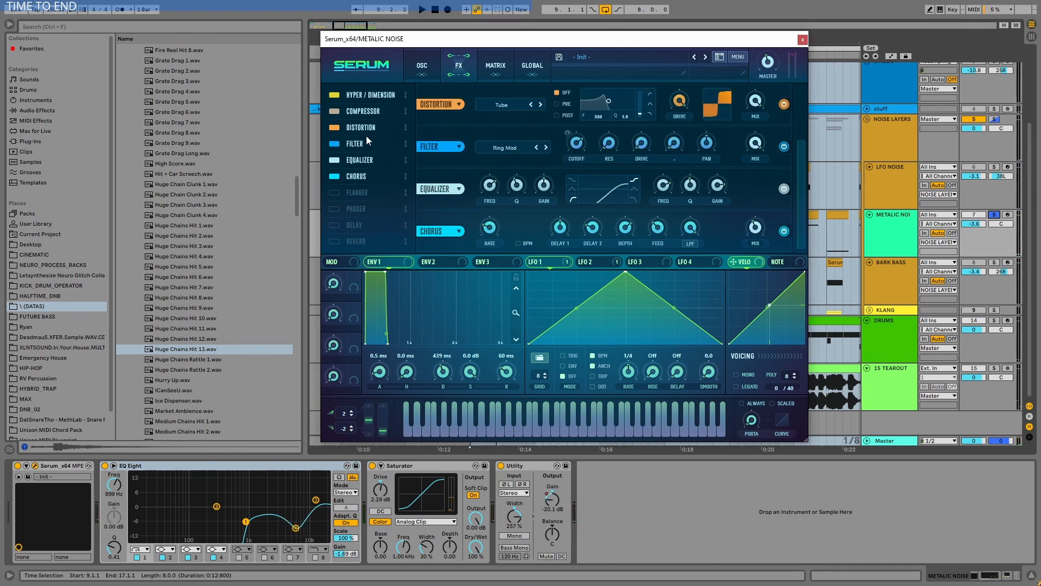
pyautogui.click(336, 144)
pyautogui.click(336, 144)
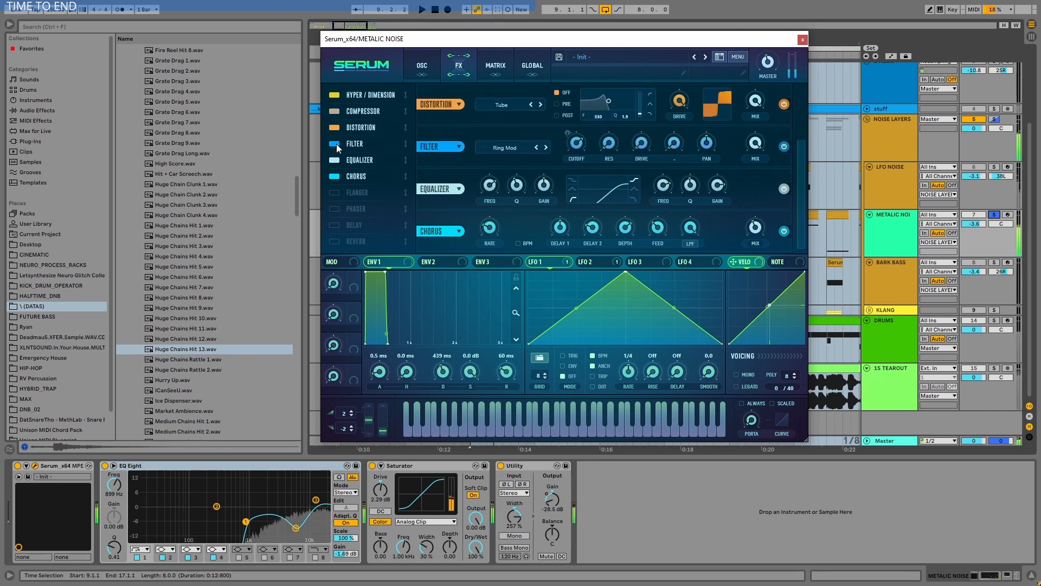
pyautogui.click(336, 145)
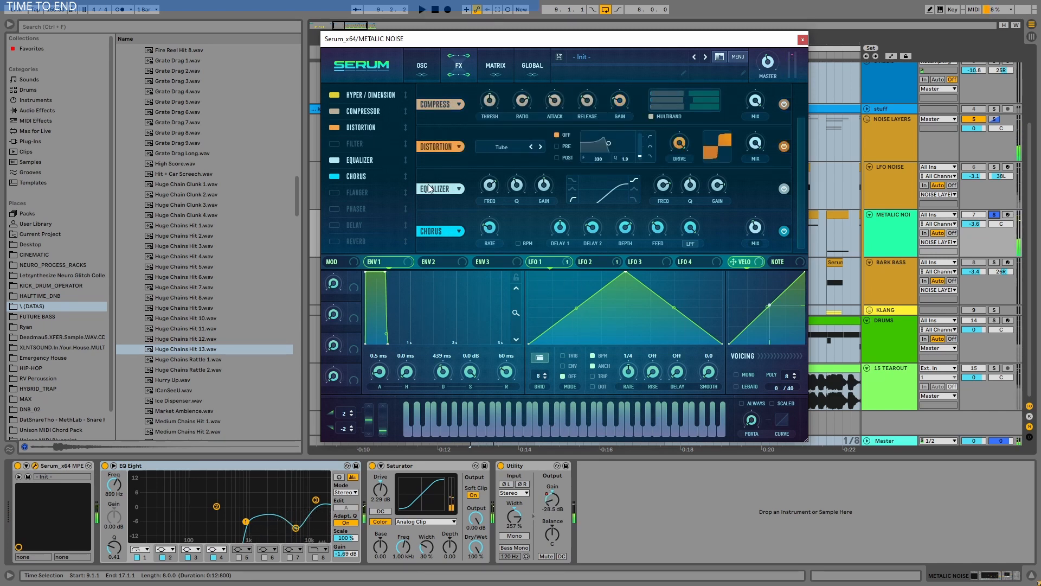
pyautogui.click(336, 146)
# Step: Compare METALIC NOISE's sound with Serum's Equalizer effect off and on, leaving the effect on
pyautogui.click(338, 159)
pyautogui.press('space')
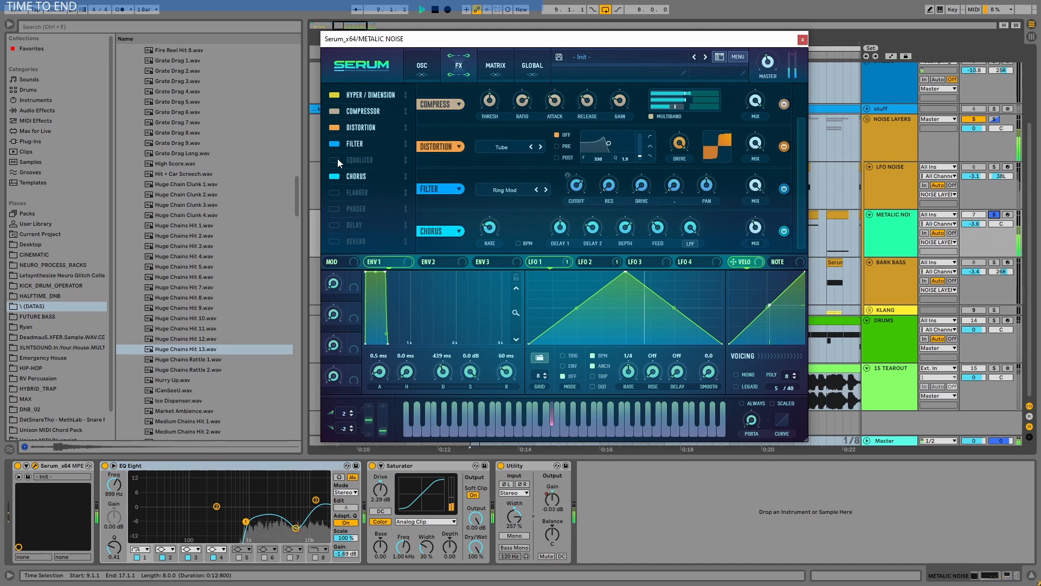
pyautogui.press('space')
pyautogui.click(337, 159)
pyautogui.press('space')
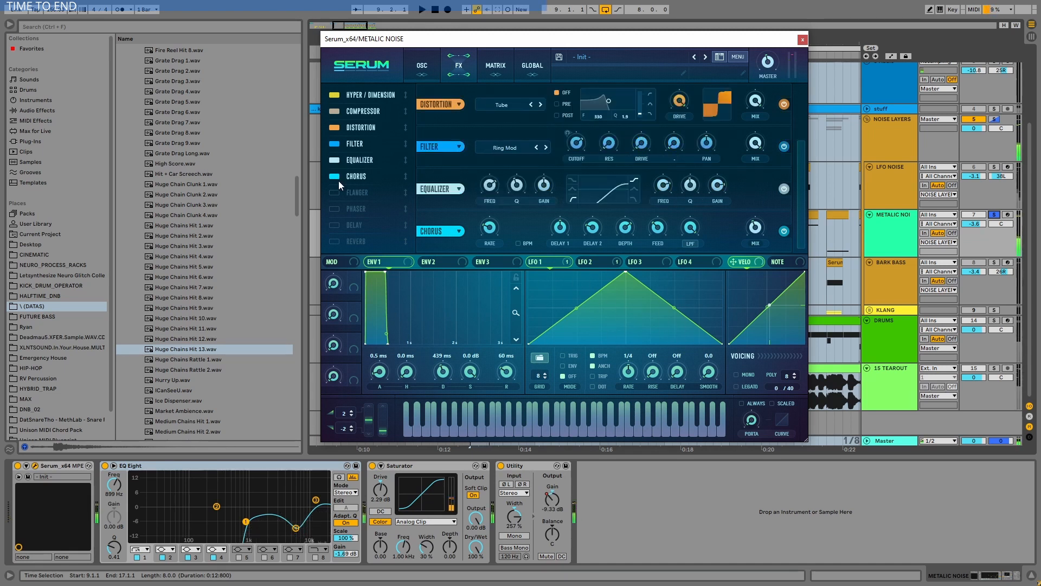
# Step: Compare METALIC NOISE's sound with Serum's Chorus effect off and on, leave it on, and close the Serum window
pyautogui.click(337, 176)
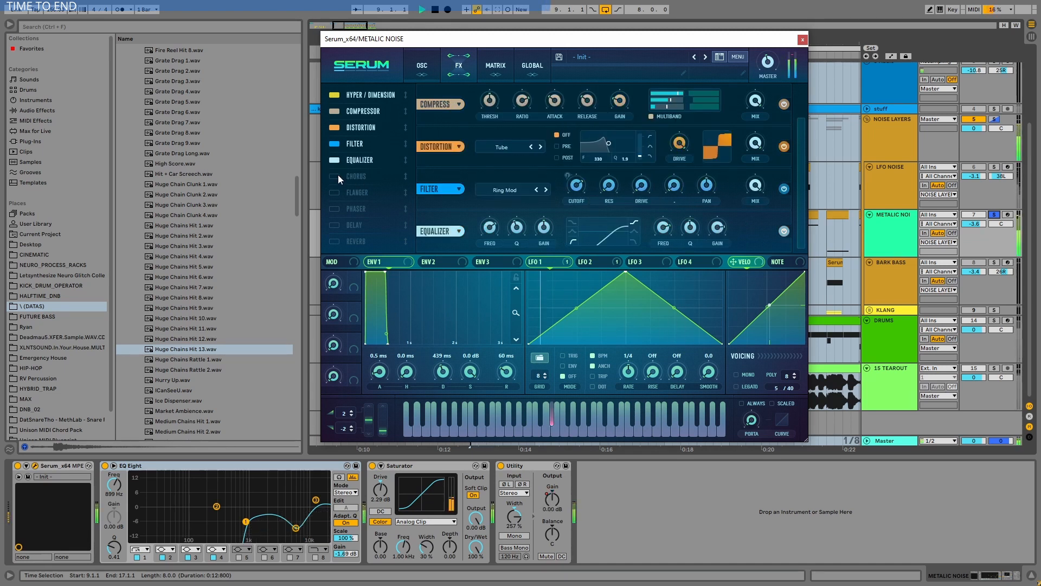
pyautogui.click(337, 175)
pyautogui.click(337, 175)
pyautogui.click(337, 175)
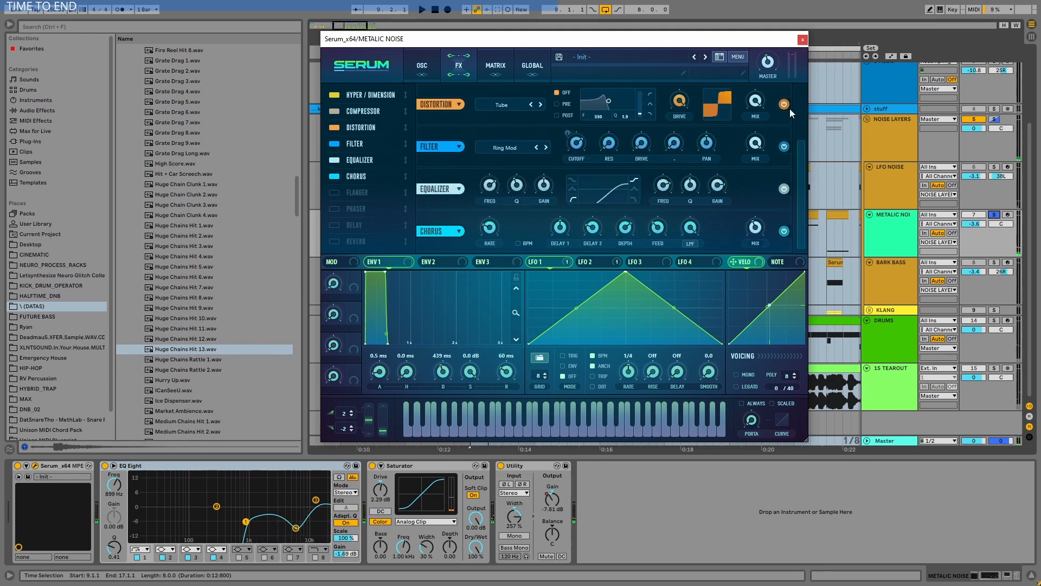
pyautogui.click(803, 40)
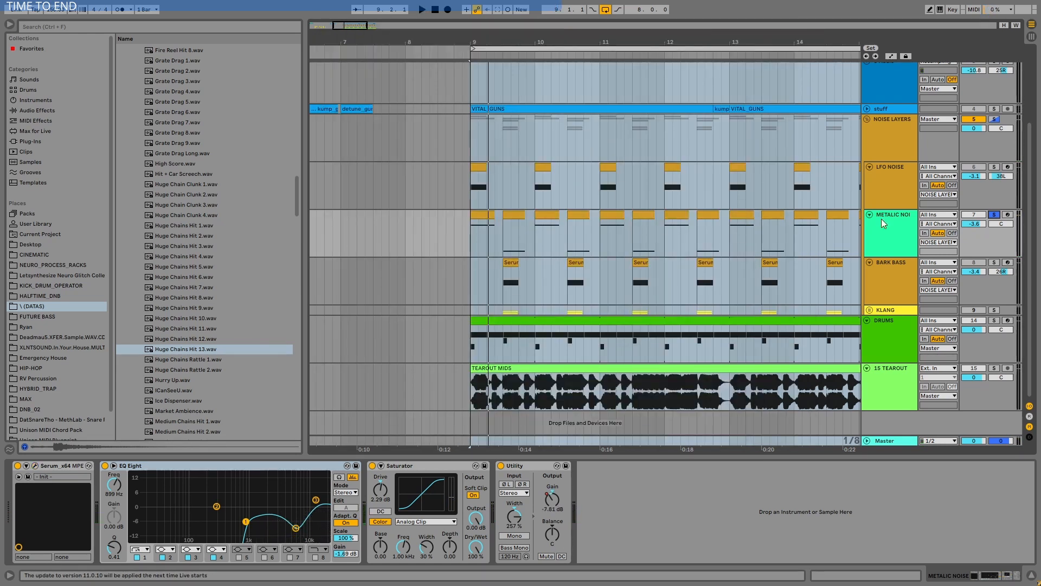
# Step: Unsolo and mute METALIC NOISE, and unmute the BARK BASS track
pyautogui.click(888, 264)
pyautogui.click(994, 214)
pyautogui.click(976, 216)
pyautogui.click(980, 263)
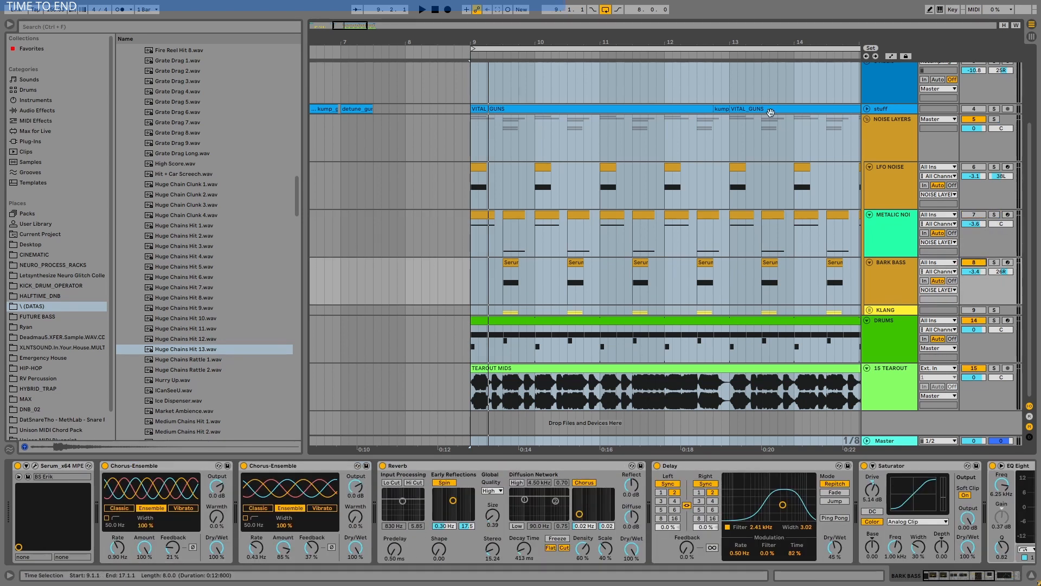
# Step: Play the drop looped from bar 9 while muting and unmuting BARK BASS and the TEAROUT track to compare the mix
pyautogui.click(710, 49)
pyautogui.press('space')
pyautogui.moveTo(711, 43); pyautogui.dragTo(583, 40)
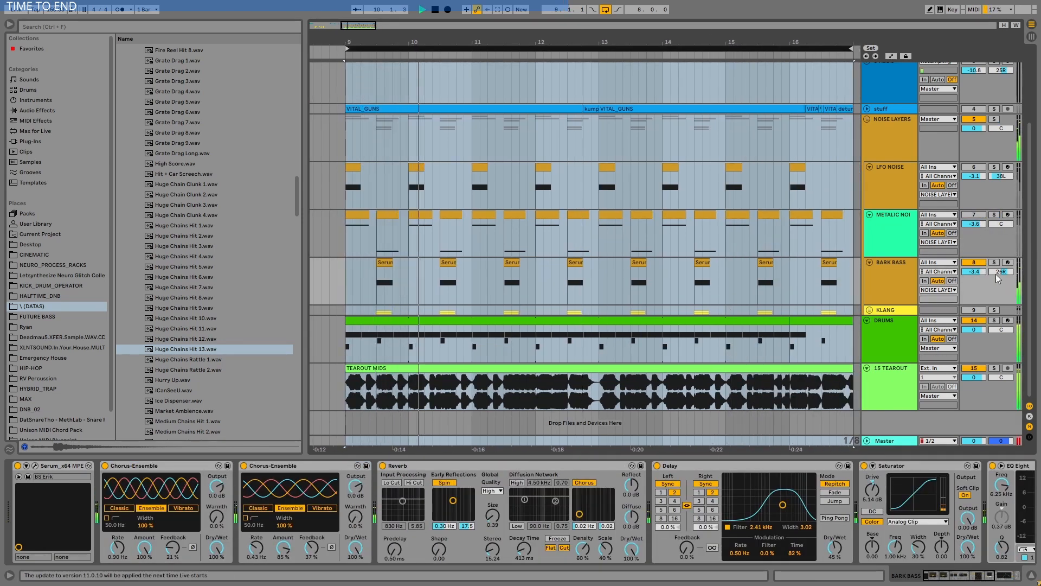
pyautogui.click(980, 263)
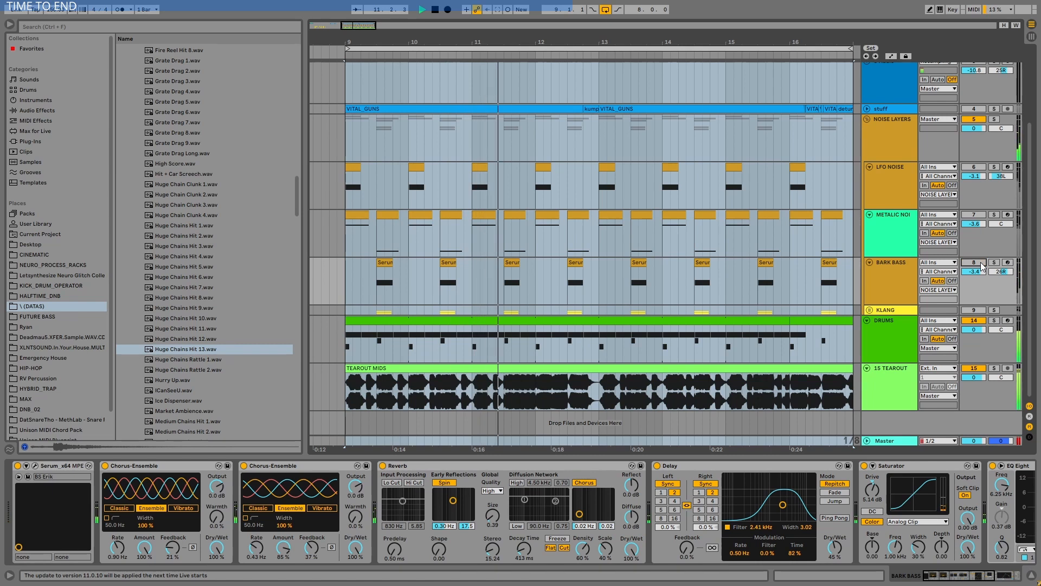
pyautogui.click(980, 263)
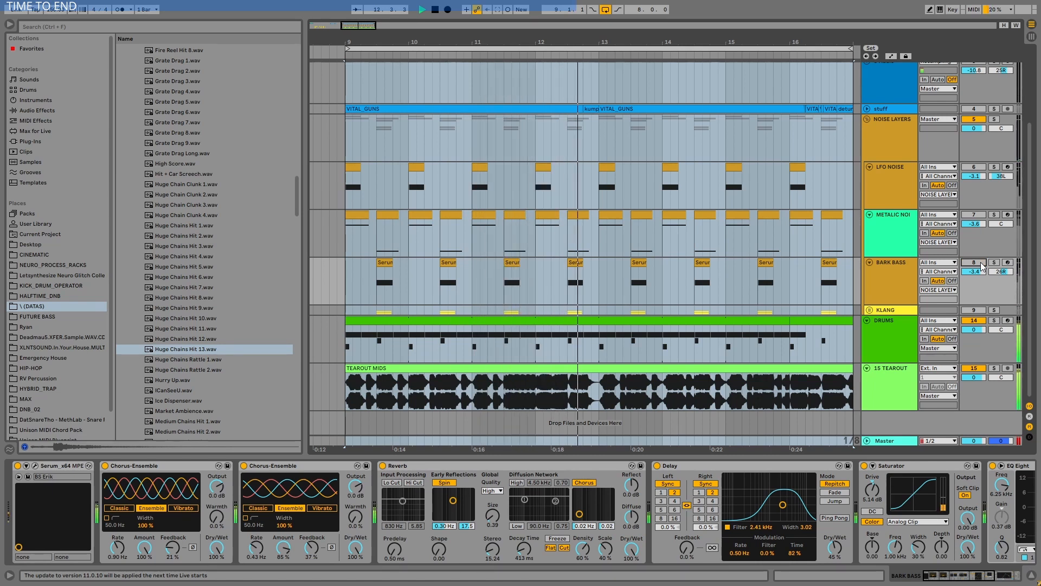
pyautogui.click(978, 369)
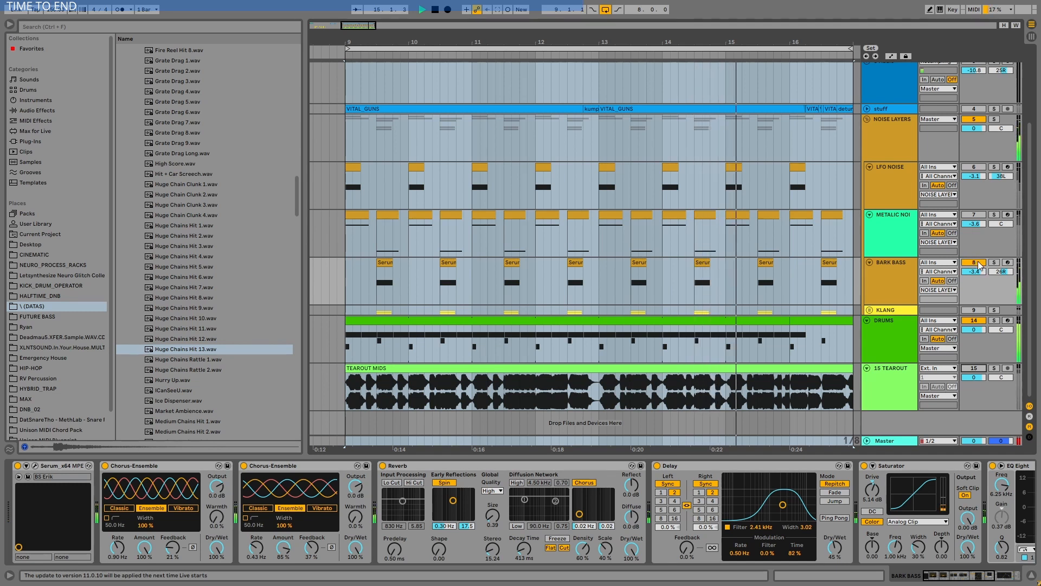
pyautogui.press('-')
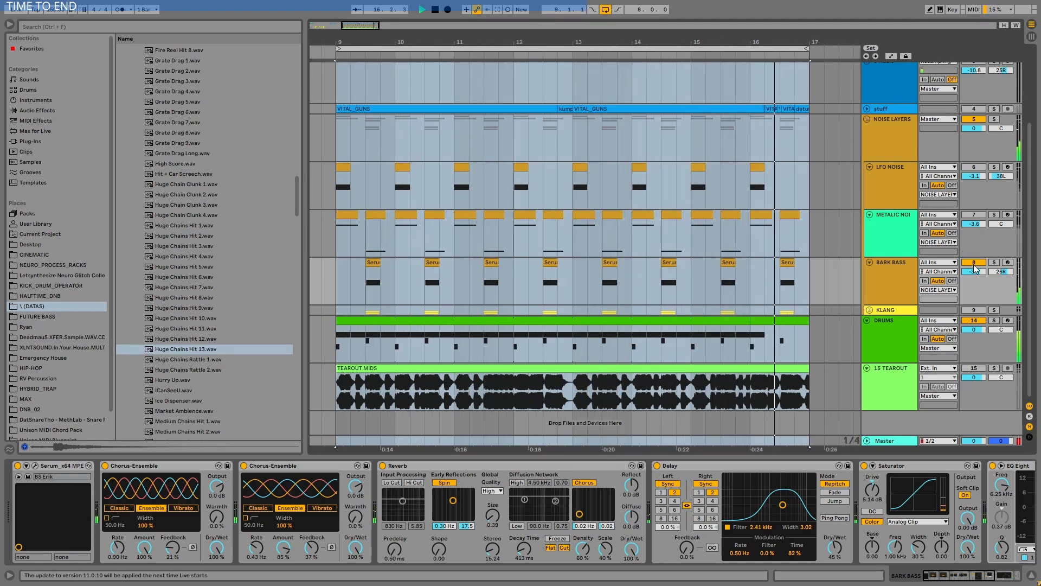
pyautogui.click(976, 369)
pyautogui.press('space')
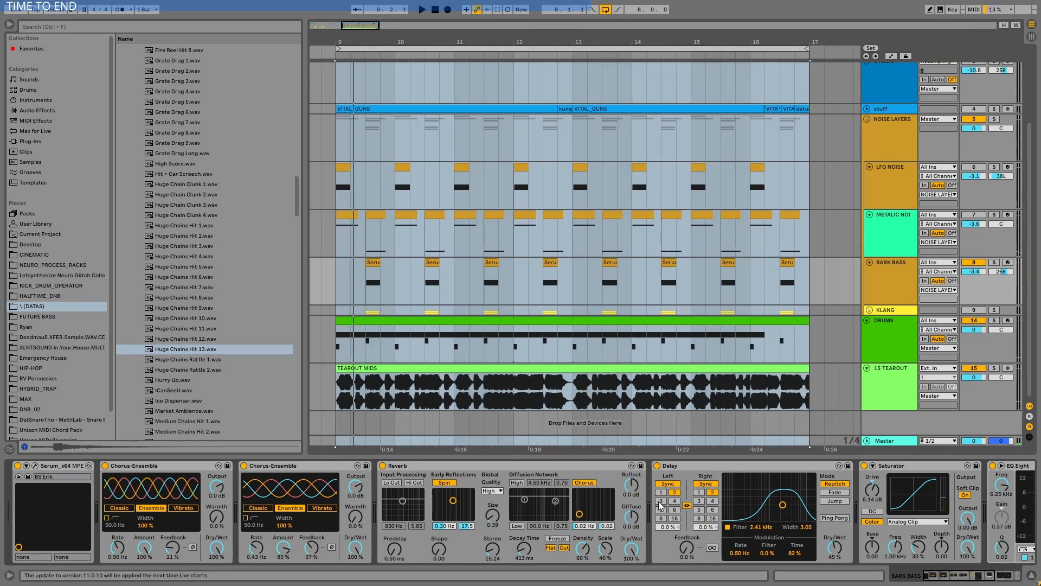
# Step: Review the BARK BASS device chain, covering both Chorus-Ensembles and the Reverb with its Dry/Wet control
pyautogui.moveTo(951, 577); pyautogui.dragTo(910, 567)
pyautogui.click(138, 468)
pyautogui.click(285, 468)
pyautogui.click(457, 467)
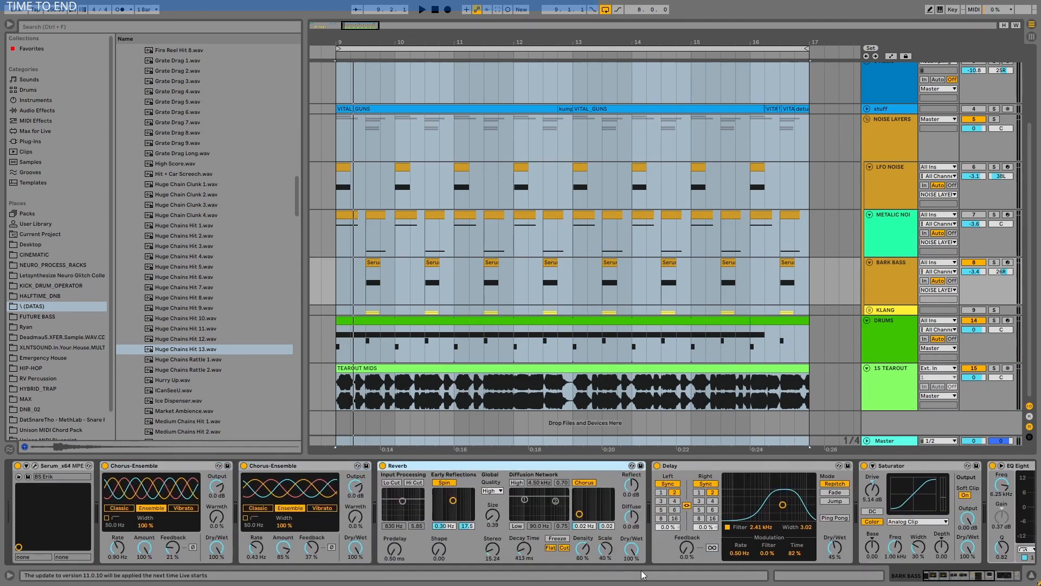
pyautogui.click(638, 551)
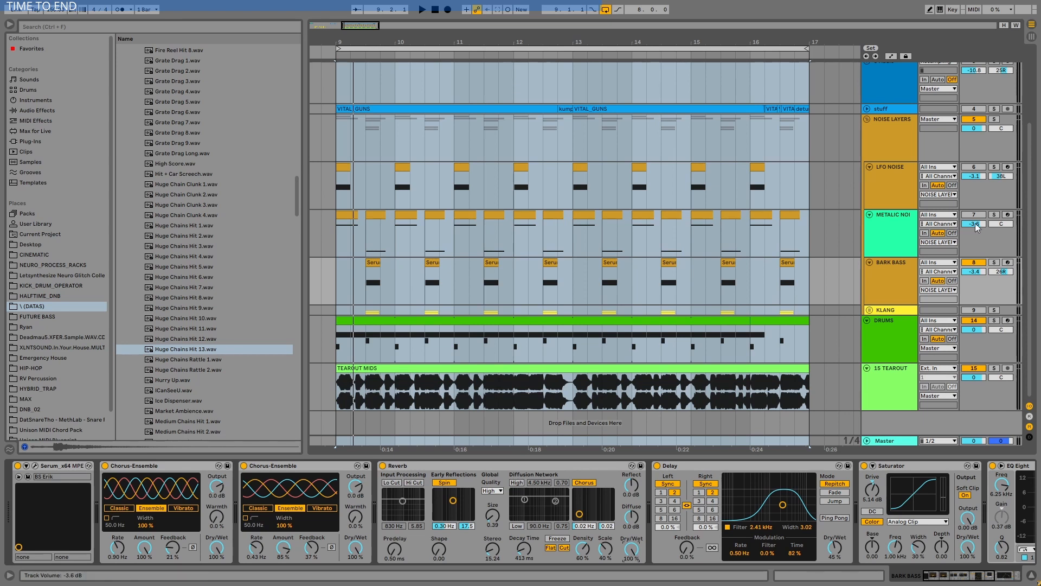
# Step: Solo BARK BASS and select its first clip in bar 9
pyautogui.click(996, 262)
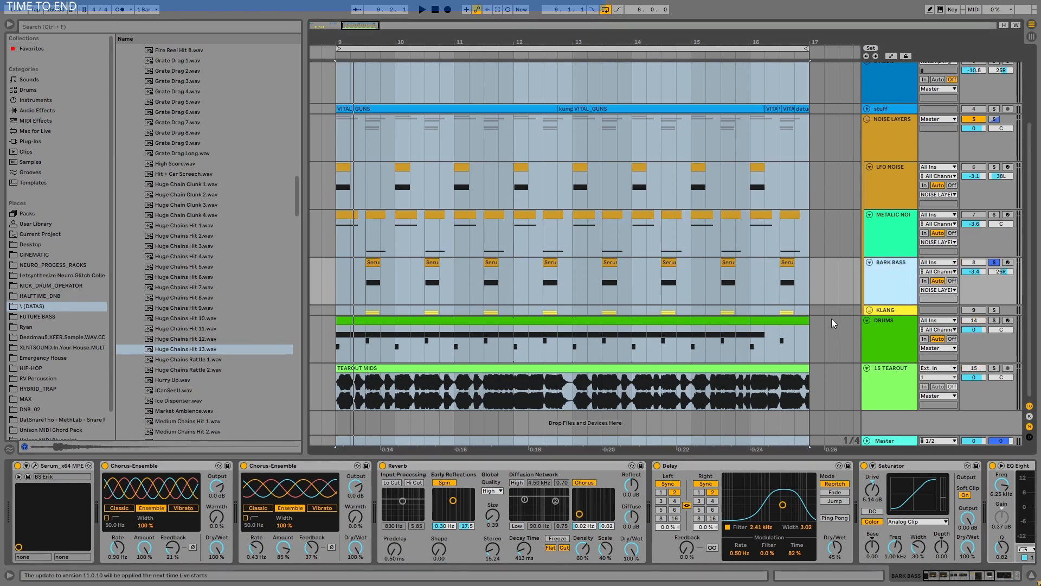
pyautogui.click(168, 467)
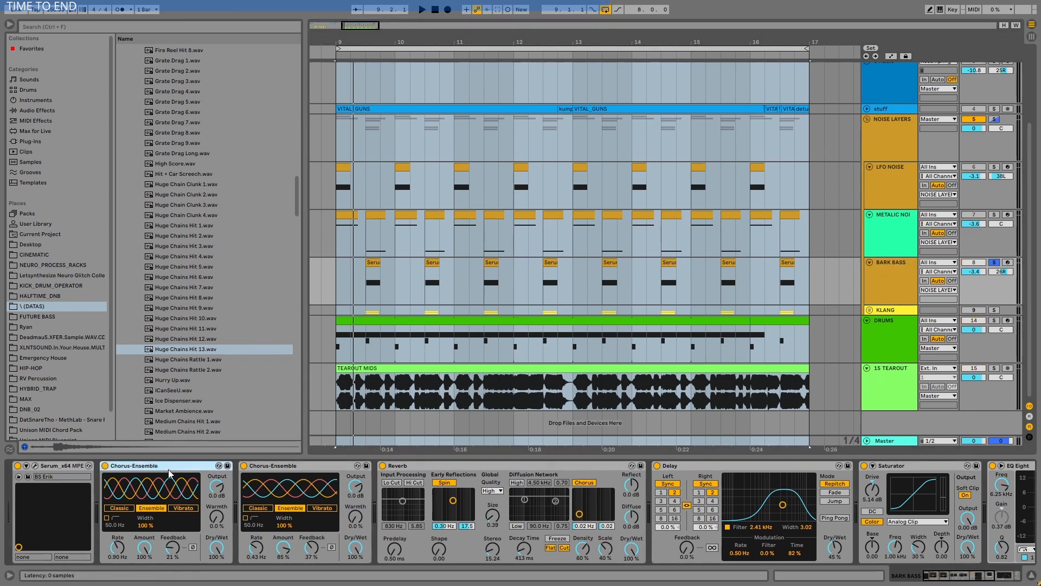
pyautogui.click(370, 274)
# Step: Play the BARK BASS clip with both Chorus-Ensembles, the Reverb and the Delay switched off
pyautogui.click(388, 465)
pyautogui.click(383, 466)
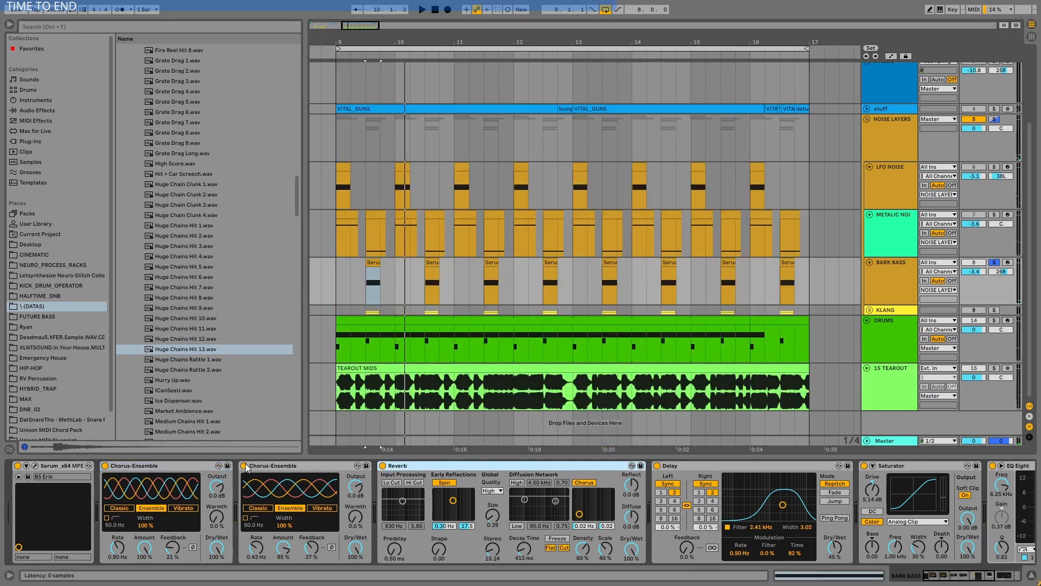
pyautogui.click(244, 466)
pyautogui.click(105, 466)
pyautogui.press('space')
pyautogui.press('space')
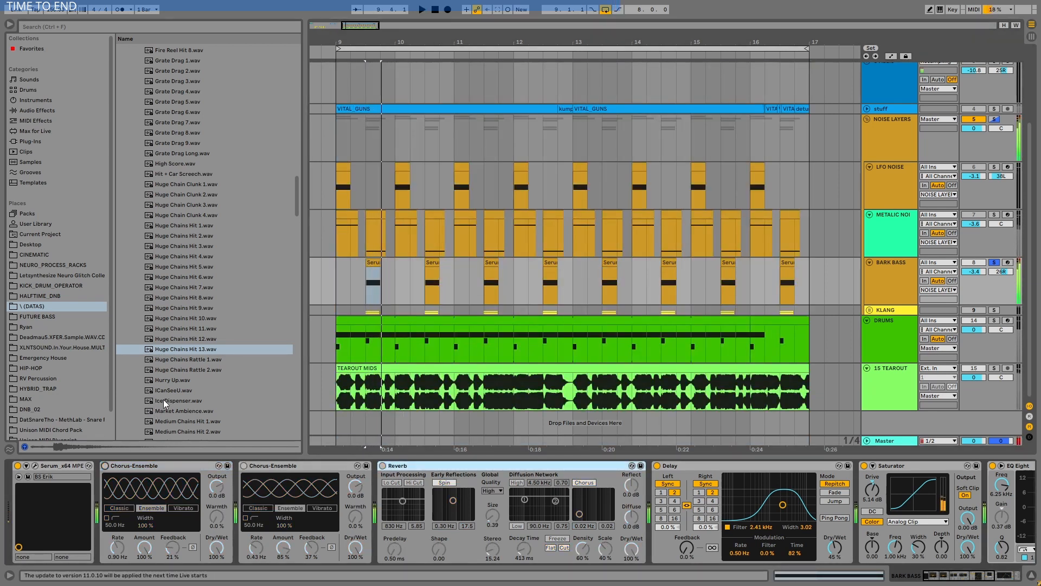
pyautogui.click(657, 466)
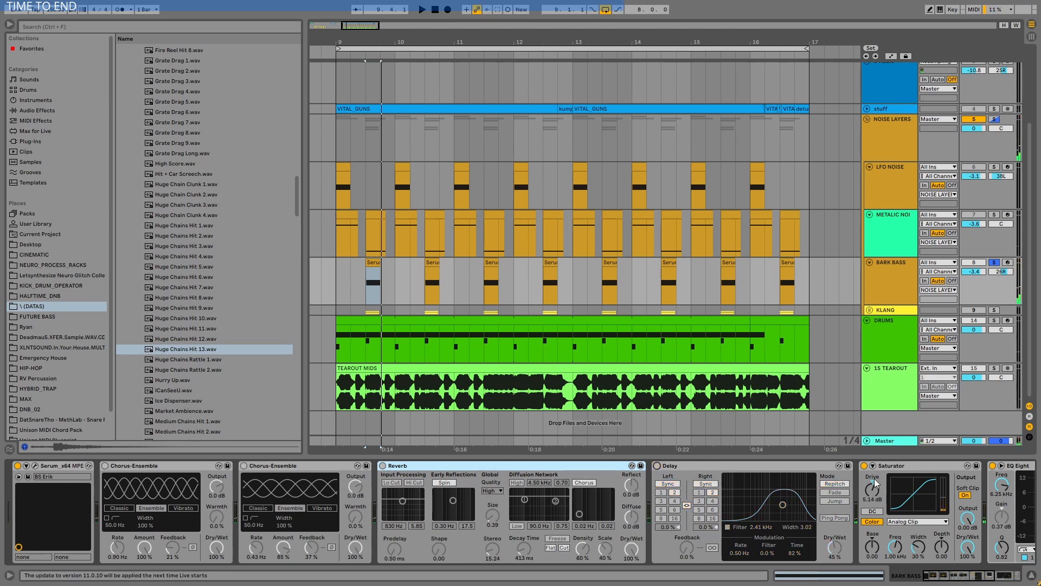
pyautogui.press('space')
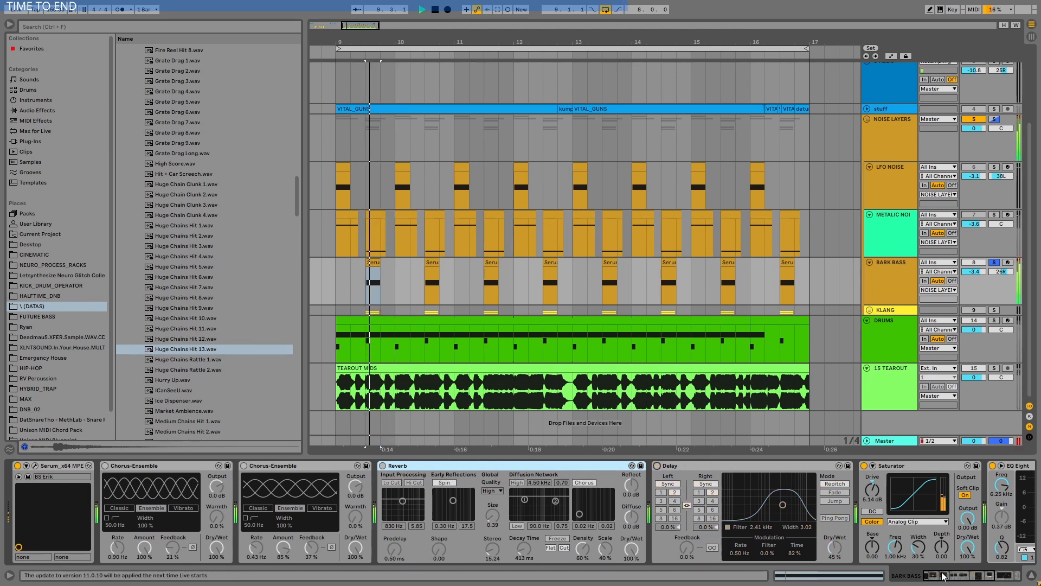
# Step: Examine the Saturator and EQ Eight settings at the end of the BARK BASS device chain
pyautogui.moveTo(942, 575); pyautogui.dragTo(969, 579)
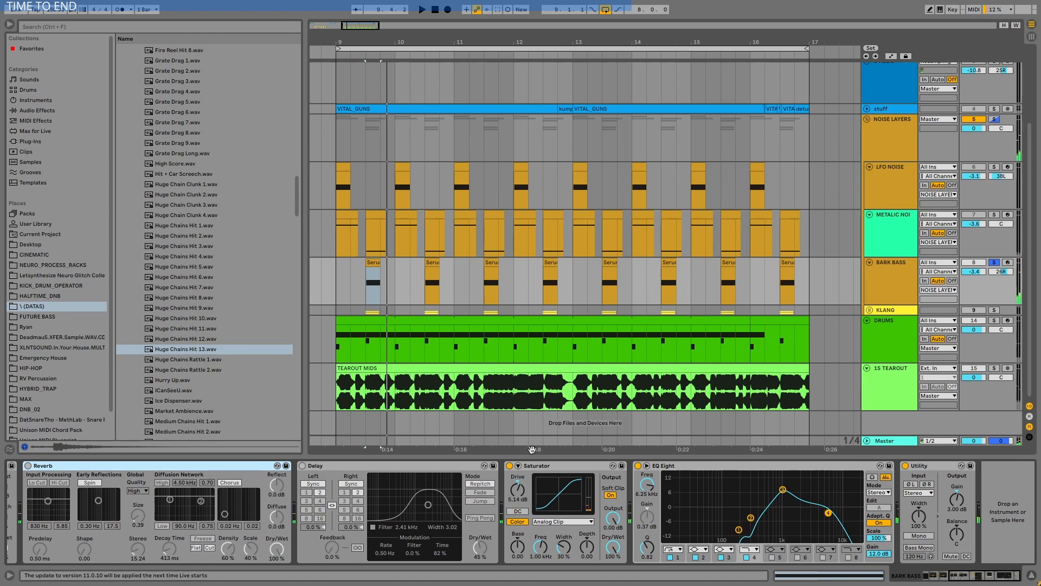
pyautogui.click(568, 470)
pyautogui.click(705, 467)
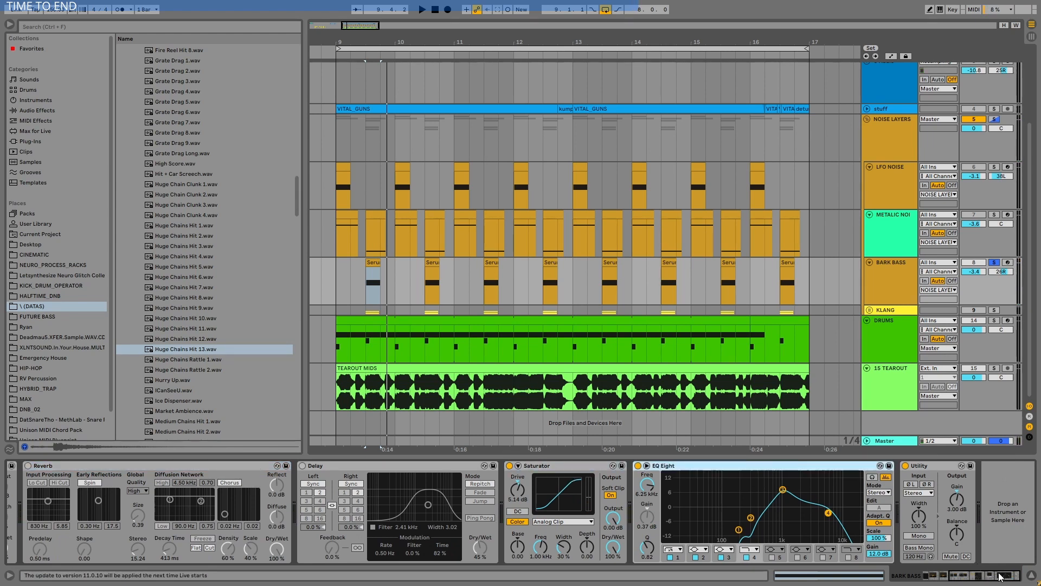
# Step: Switch both Chorus-Ensembles, the Reverb and the Delay on BARK BASS back on
pyautogui.moveTo(1001, 578); pyautogui.dragTo(930, 578)
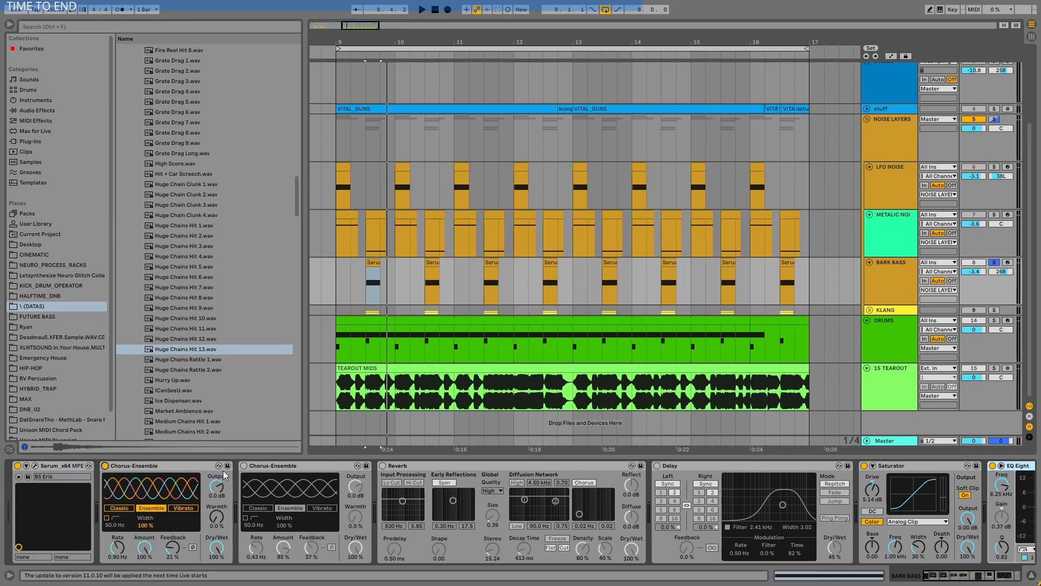
pyautogui.click(244, 465)
pyautogui.click(382, 465)
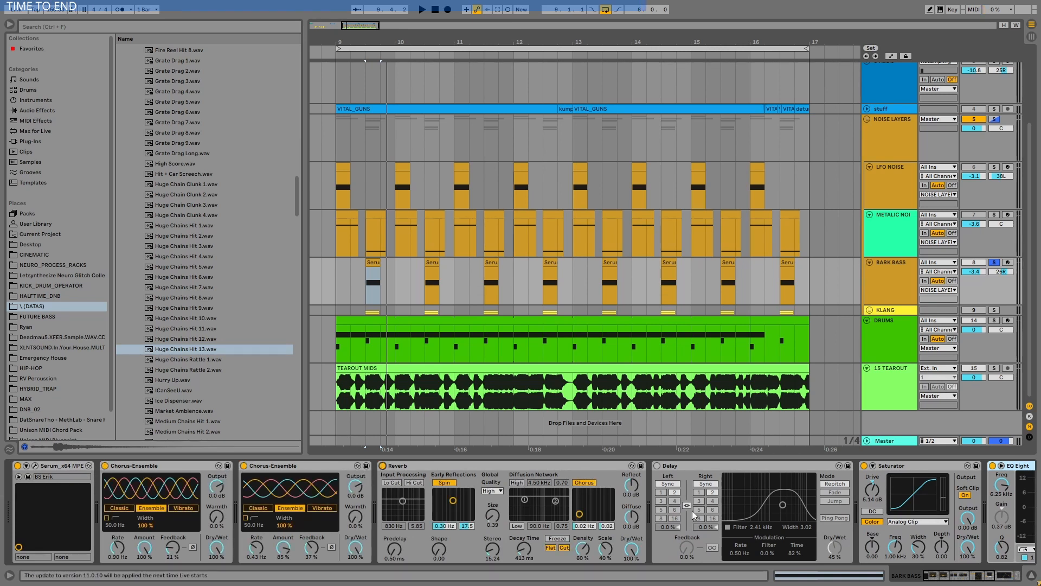
pyautogui.click(657, 465)
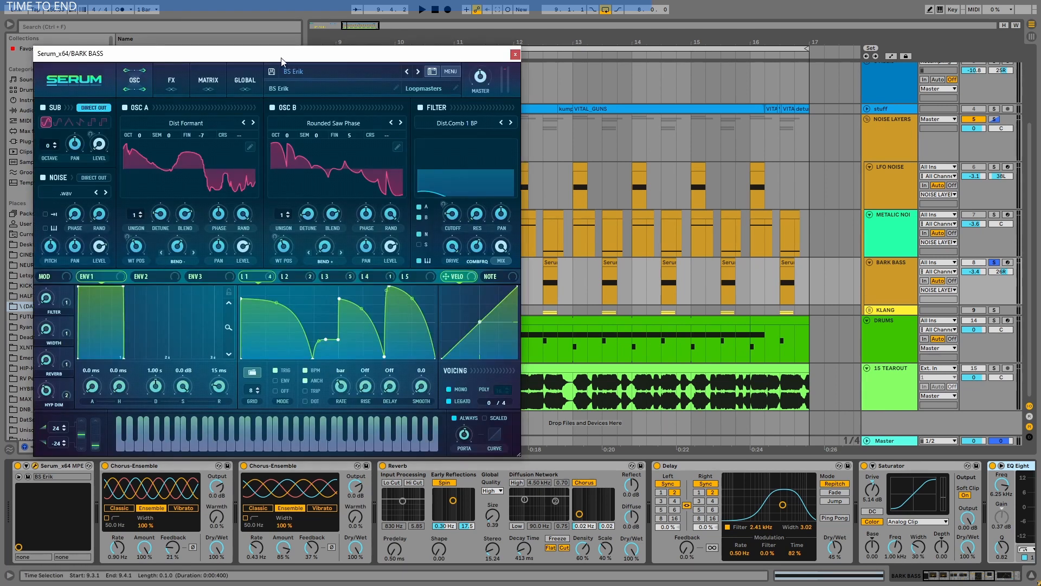
# Step: Examine the oscillators of BARK BASS's Serum patch, showing the Dist Formant and Rounded Saw Phase wavetables in 3D
pyautogui.moveTo(282, 60); pyautogui.dragTo(525, 86)
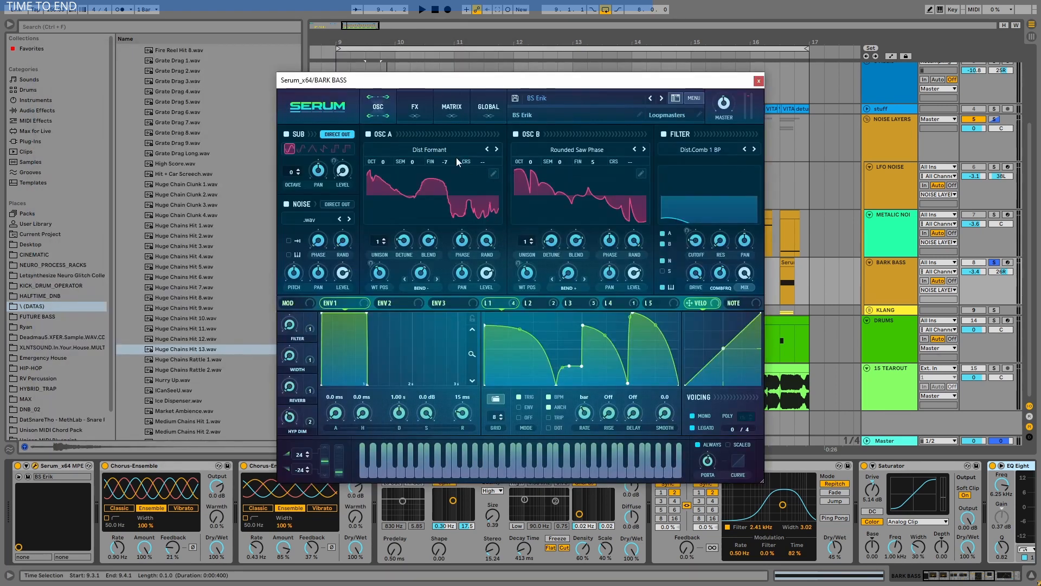
pyautogui.click(409, 152)
pyautogui.click(562, 150)
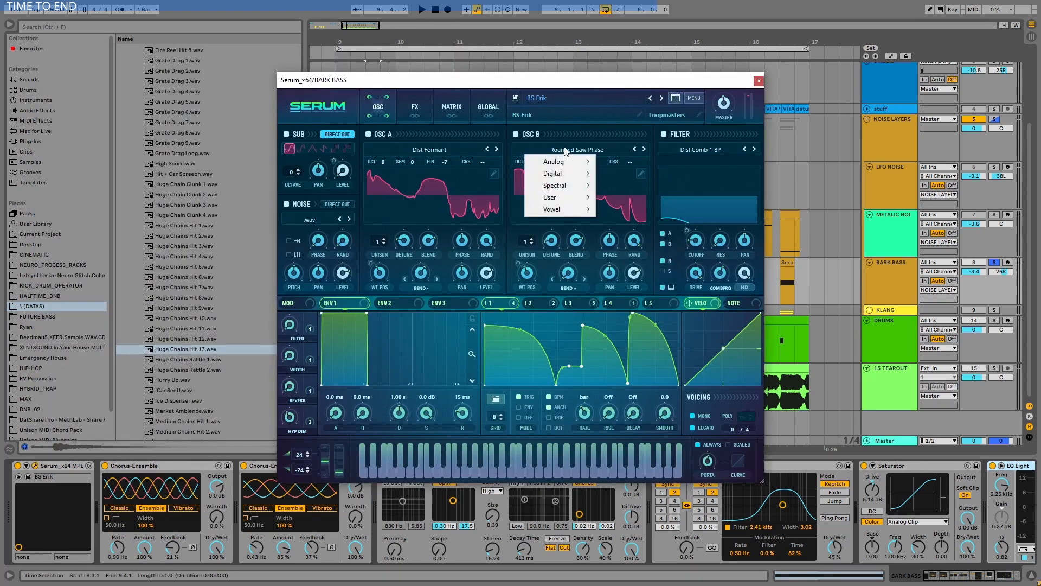
pyautogui.click(579, 131)
pyautogui.click(451, 194)
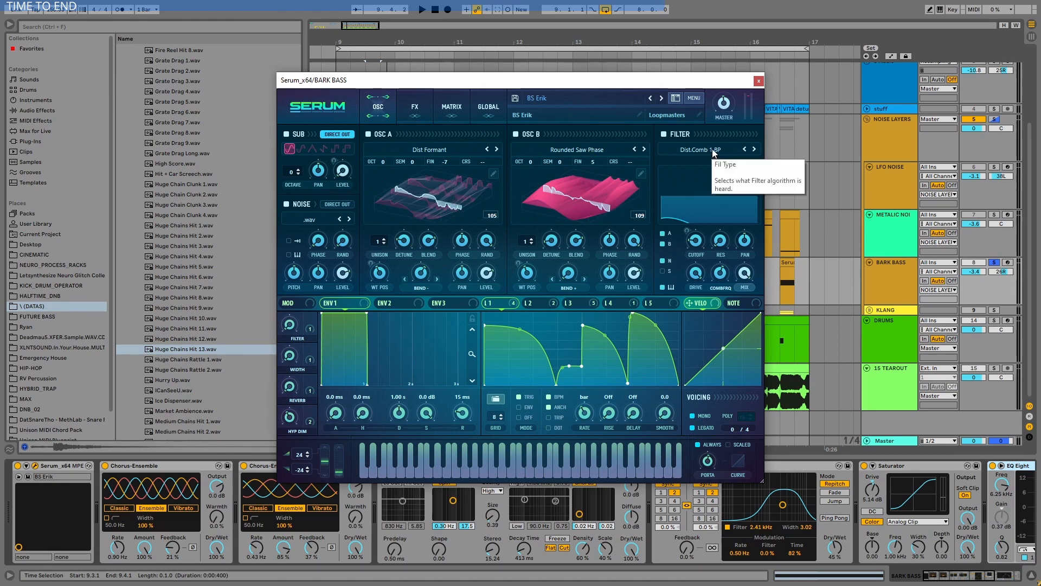
# Step: Switch off both Chorus-Ensembles and the Reverb on BARK BASS, and hide the browser
pyautogui.moveTo(560, 87); pyautogui.dragTo(647, 16)
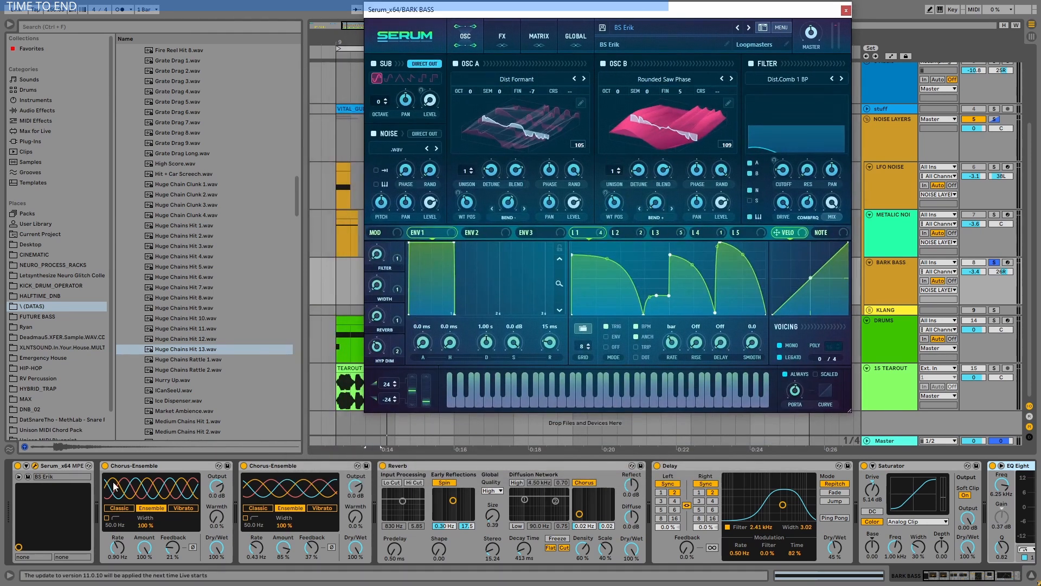
pyautogui.click(104, 465)
pyautogui.click(244, 465)
pyautogui.click(383, 465)
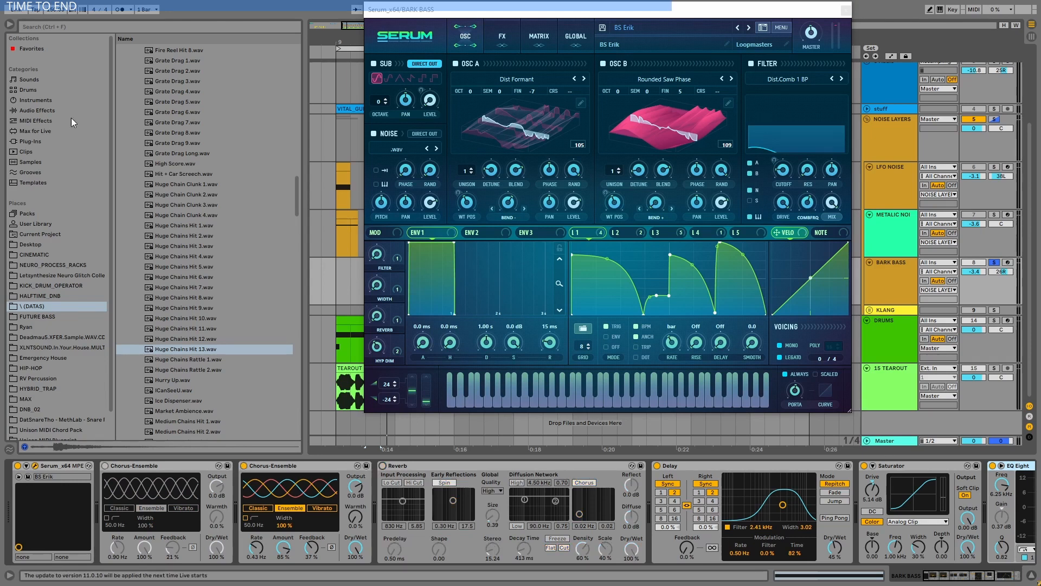
pyautogui.click(10, 24)
# Step: Switch off EQ Eight on BARK BASS and play the clip while comparing Serum's Filter off and on
pyautogui.press('space')
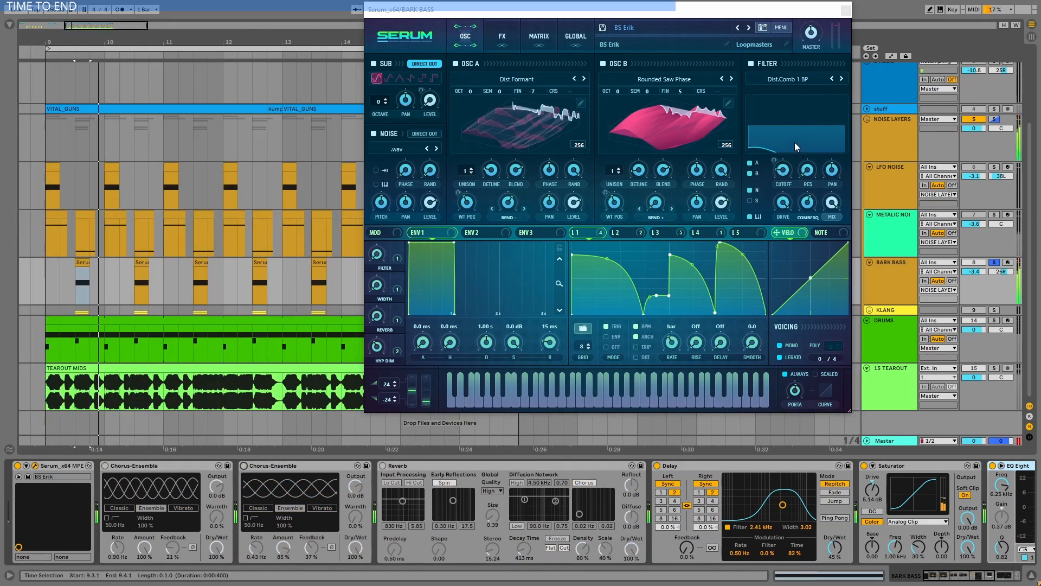
pyautogui.click(993, 465)
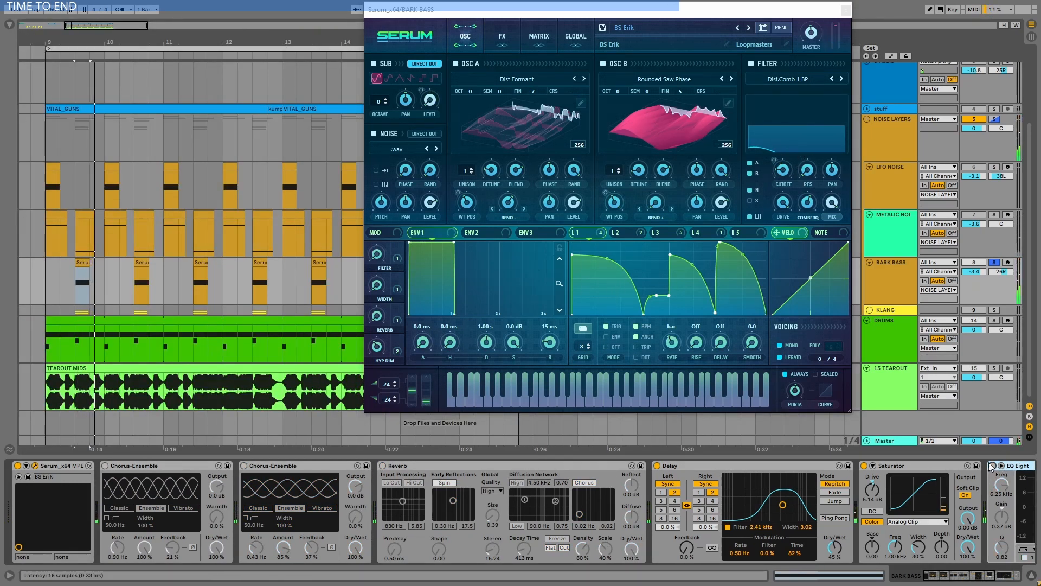
pyautogui.click(751, 64)
pyautogui.click(752, 64)
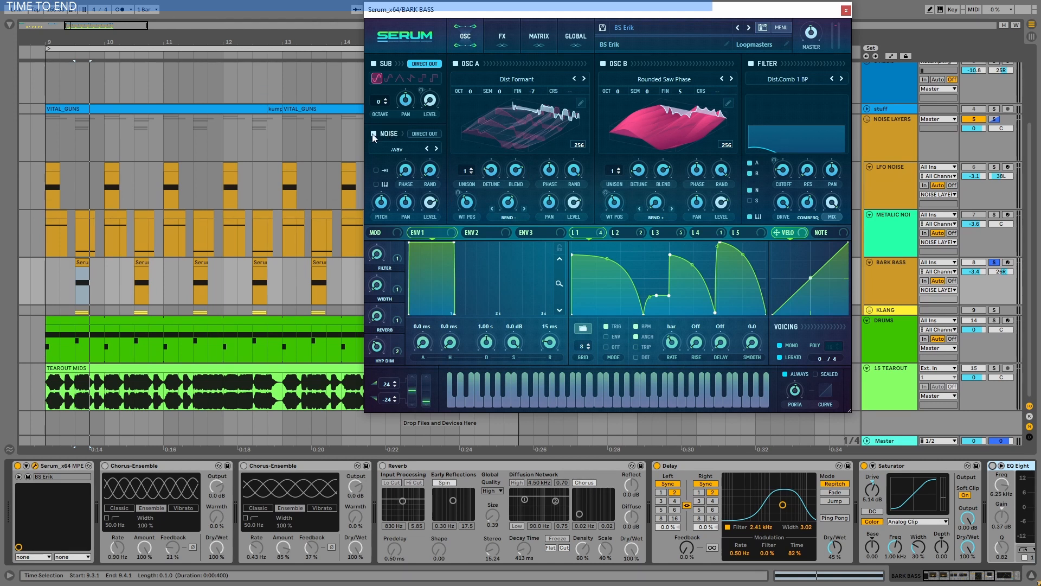
pyautogui.press('space')
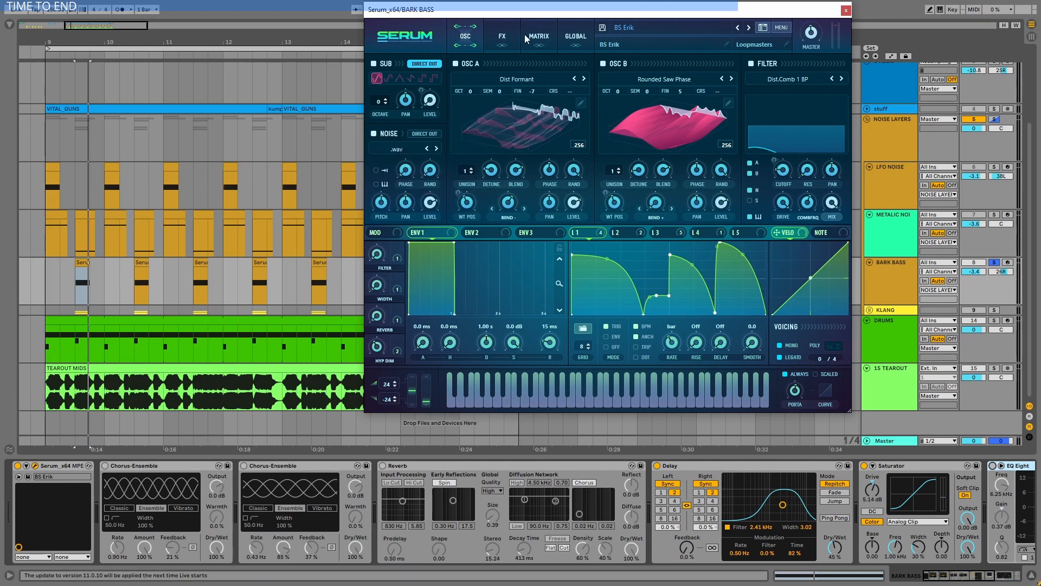
pyautogui.press('space')
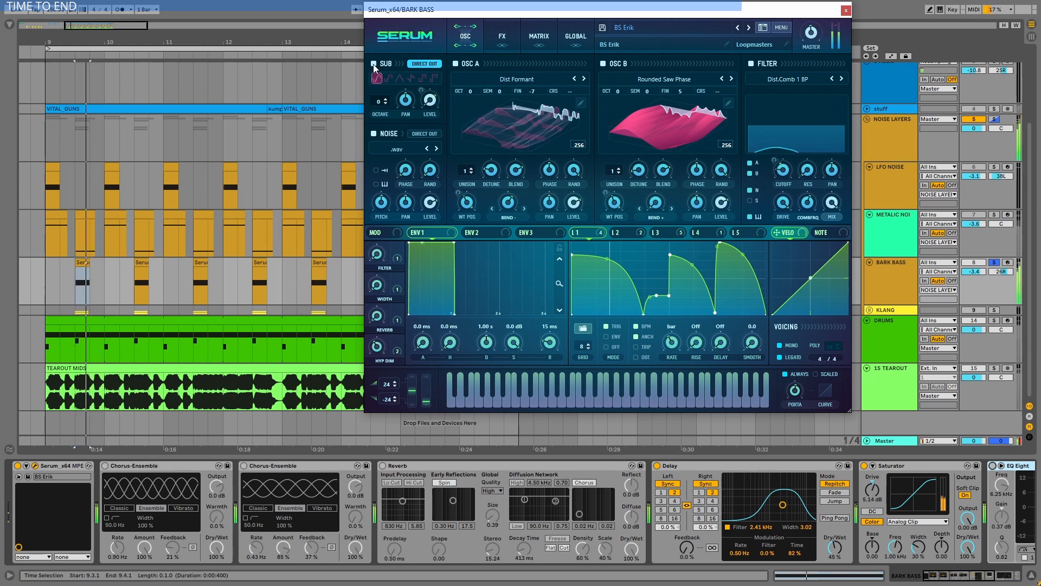
# Step: Show the effects of BARK BASS's Serum patch and compare the Tube Distortion's filter set to Off and to Post during playback
pyautogui.click(513, 28)
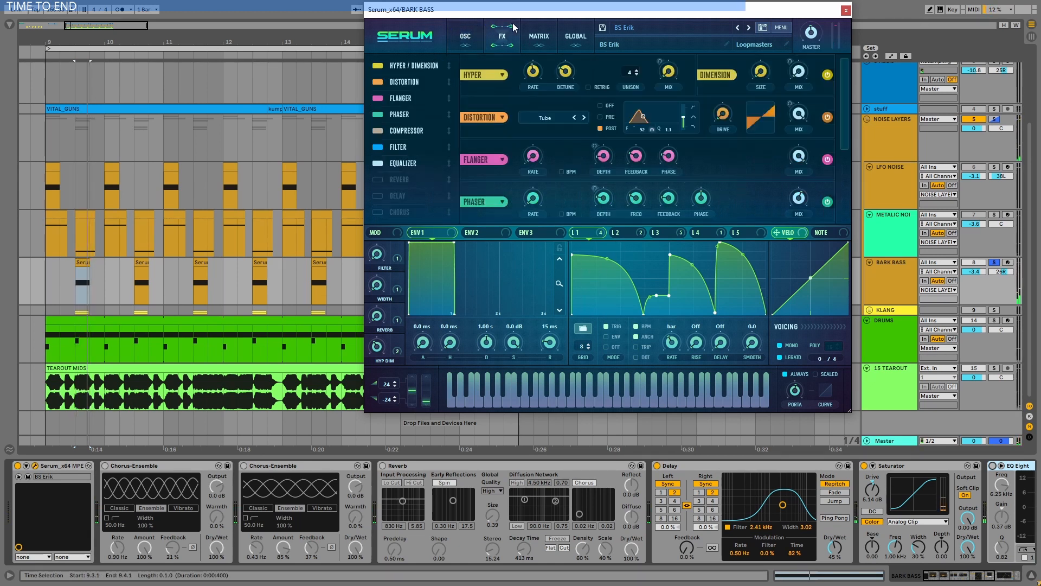
pyautogui.click(392, 83)
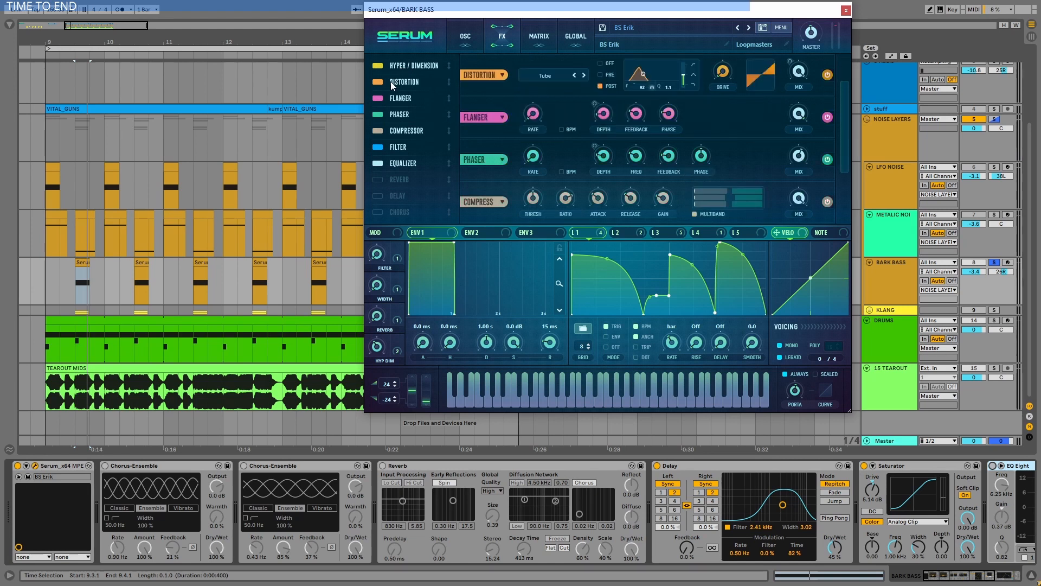
pyautogui.click(601, 63)
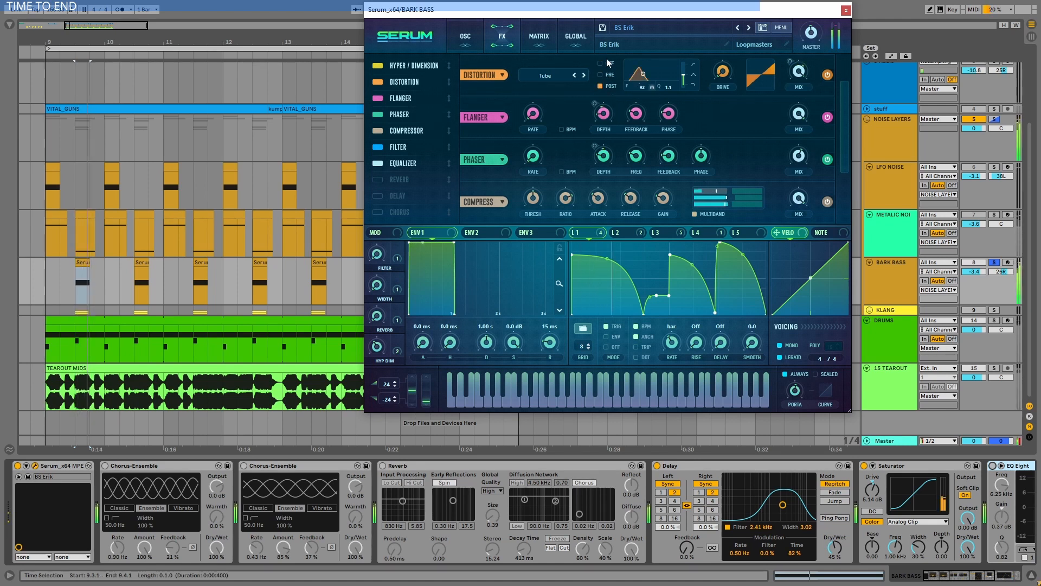
pyautogui.click(601, 85)
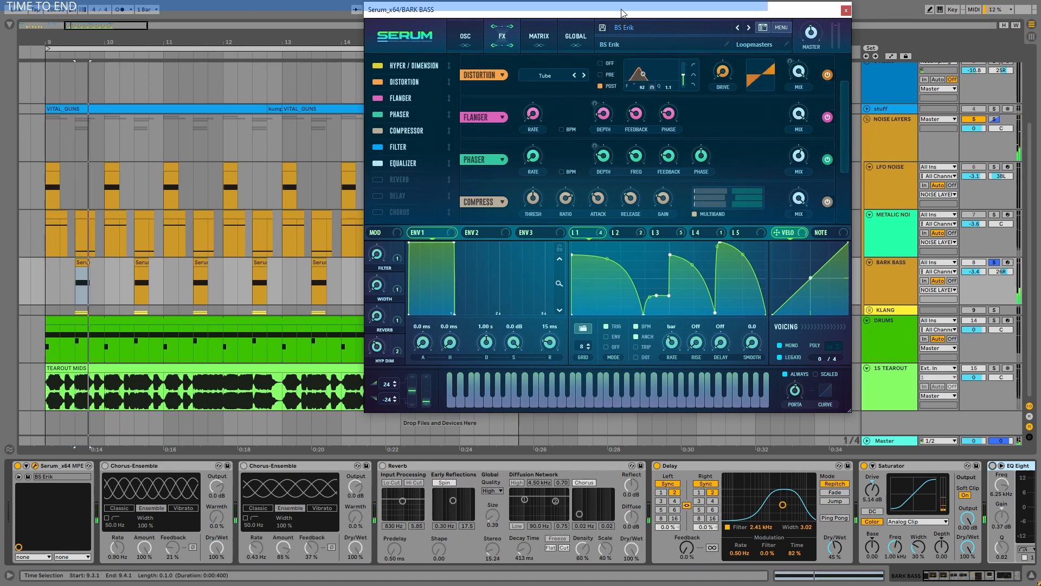
# Step: Compare the Phaser off and on, and leave it switched off at the end of Serum's effects chain
pyautogui.click(377, 114)
pyautogui.click(376, 114)
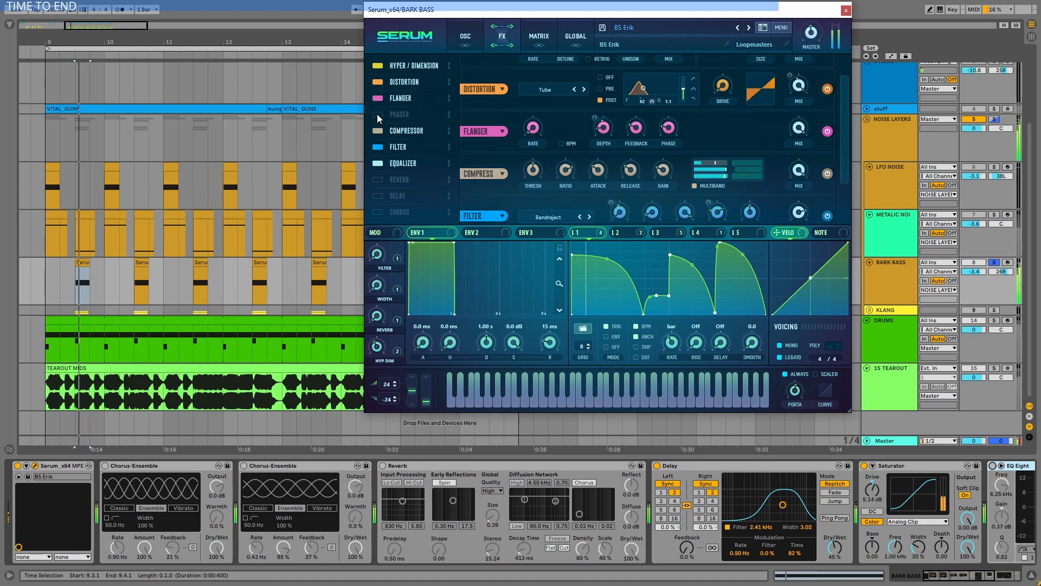
pyautogui.moveTo(402, 117); pyautogui.dragTo(401, 218)
pyautogui.click(407, 117)
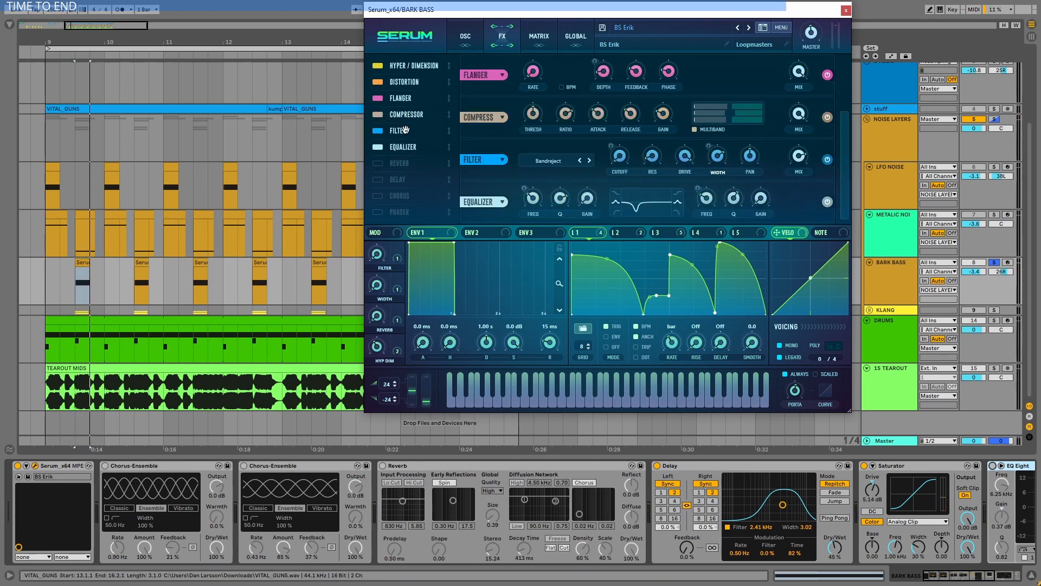
# Step: Play the BARK BASS clip while comparing Serum's Bandreject Filter effect off and on
pyautogui.click(378, 131)
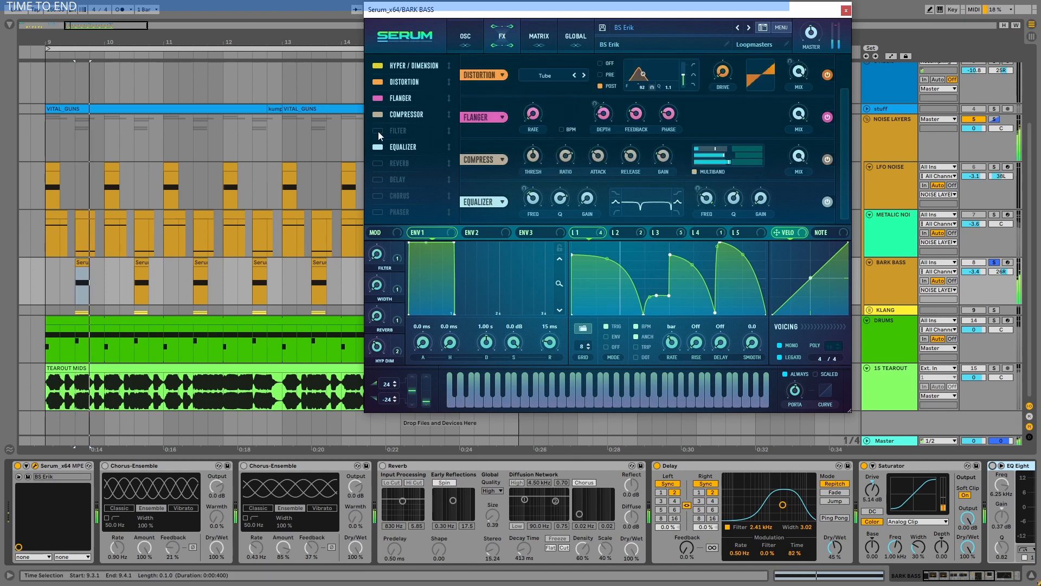
pyautogui.click(379, 131)
pyautogui.click(378, 131)
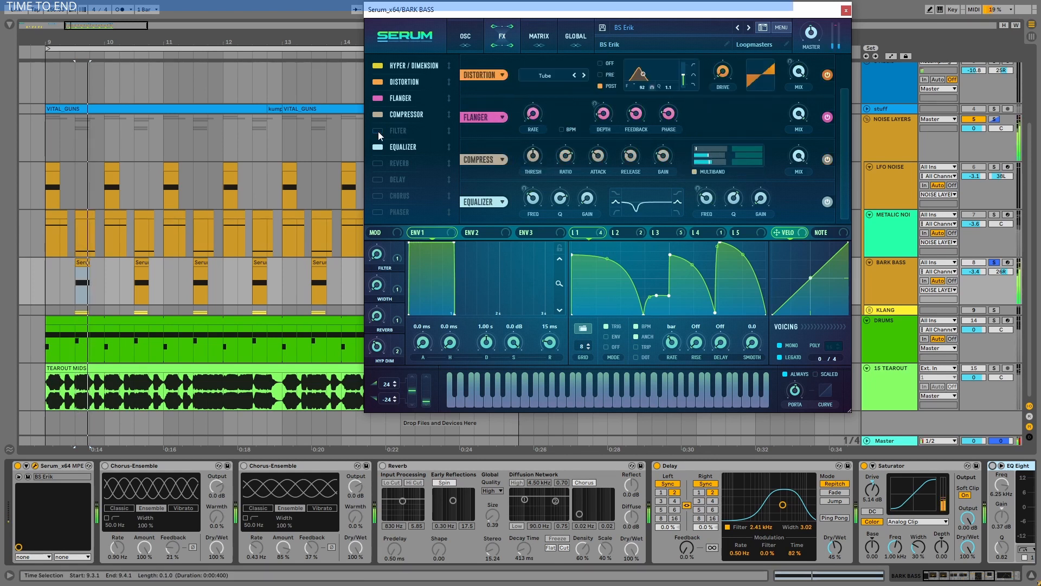
pyautogui.click(379, 131)
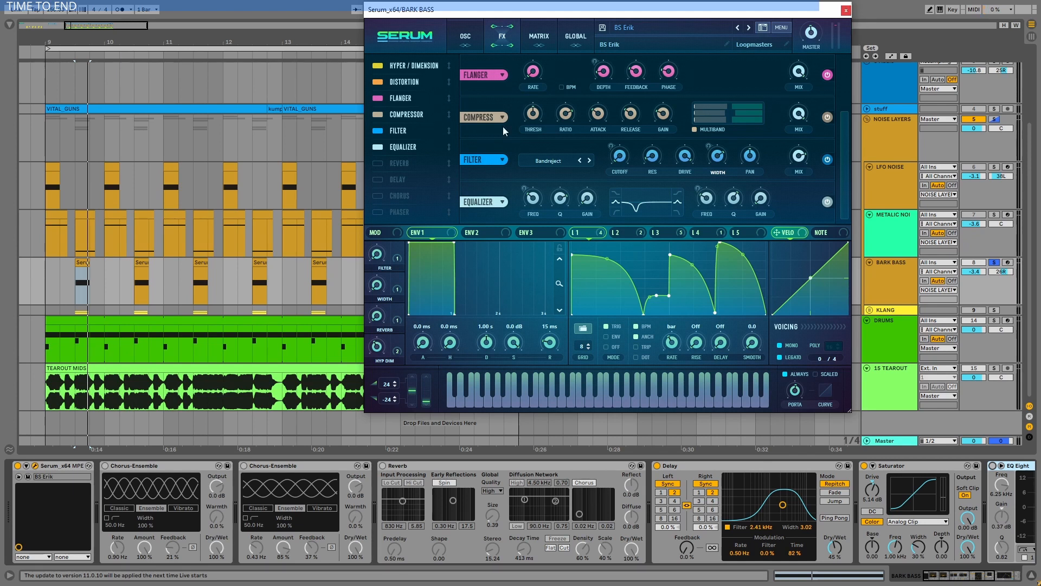
# Step: Examine the shapes and modulation destinations of LFO 4, LFO 3, LFO 2 and LFO 1 in the BARK BASS patch
pyautogui.click(631, 236)
pyautogui.click(705, 233)
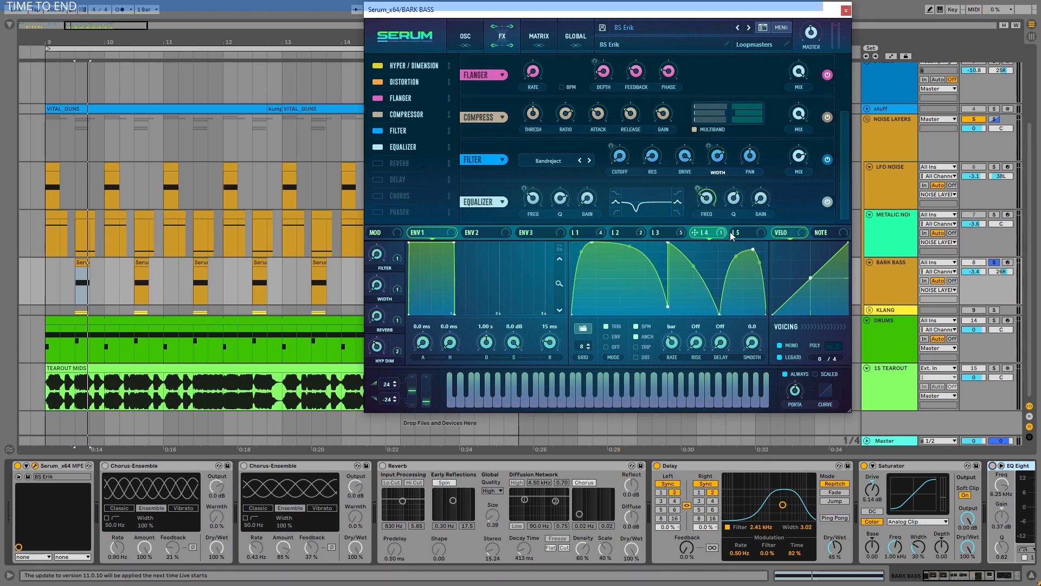
pyautogui.click(678, 232)
pyautogui.click(717, 232)
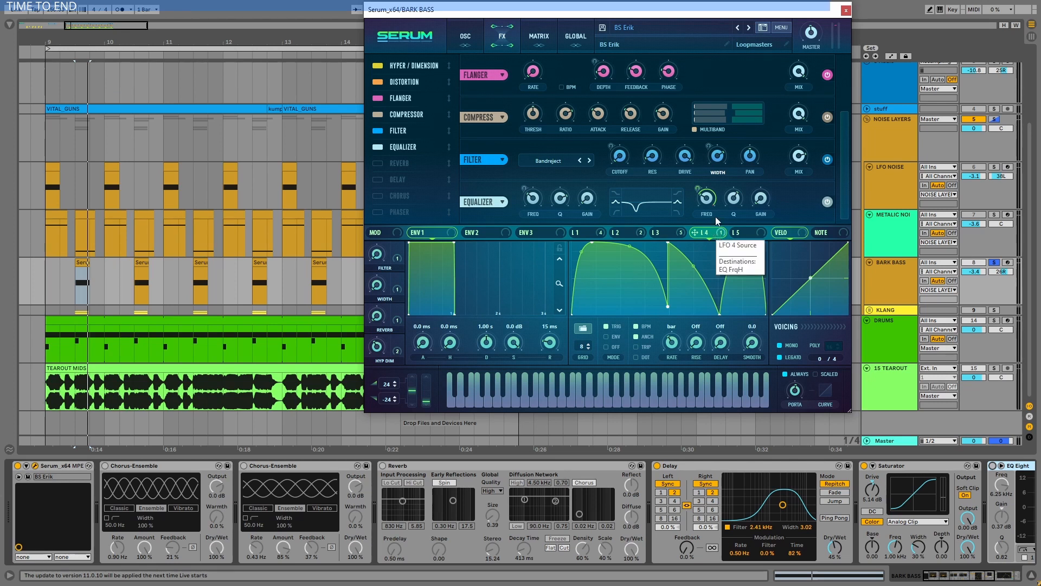
pyautogui.click(672, 232)
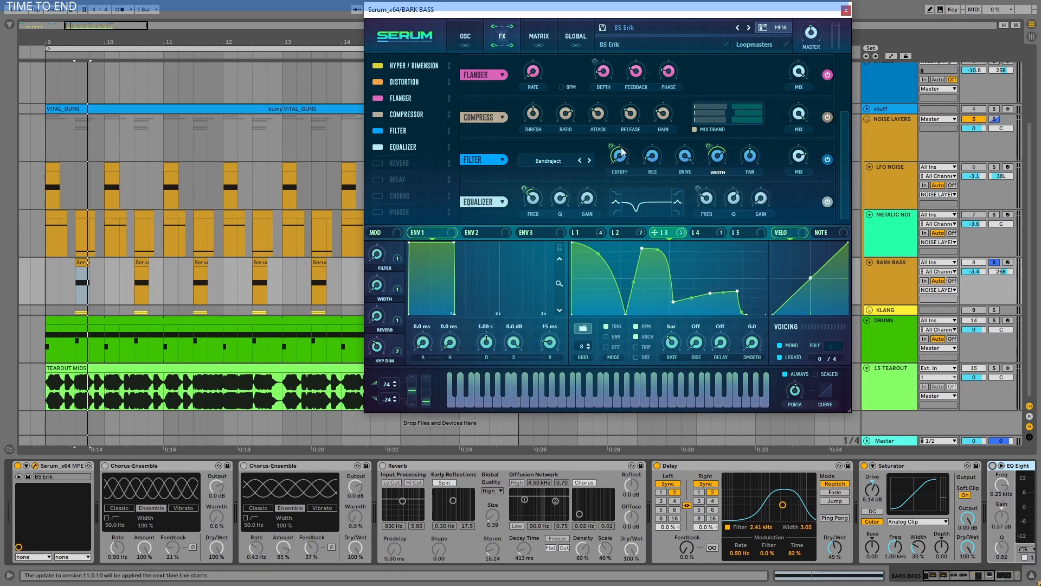
pyautogui.click(618, 233)
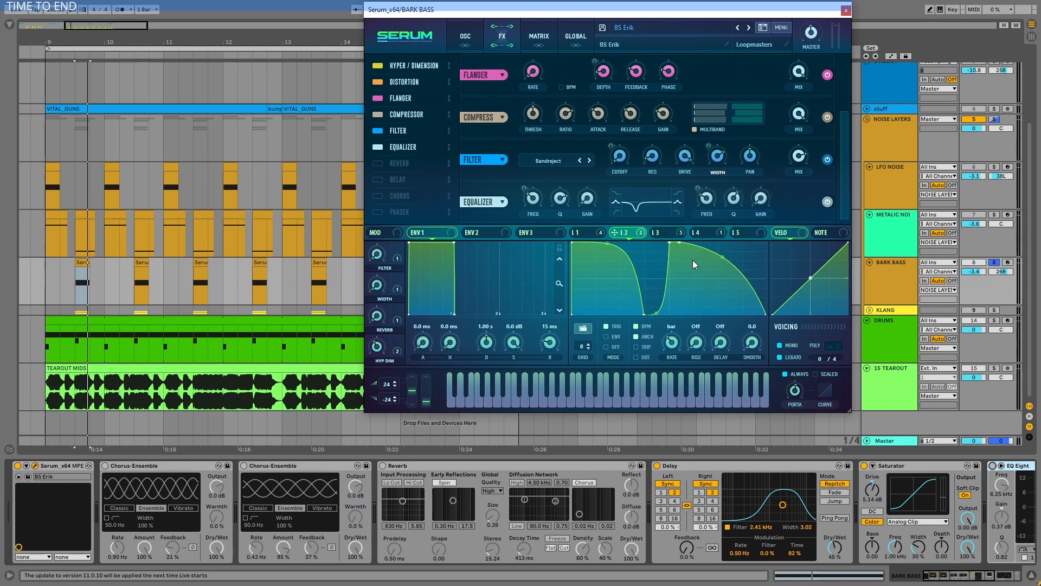
pyautogui.click(593, 235)
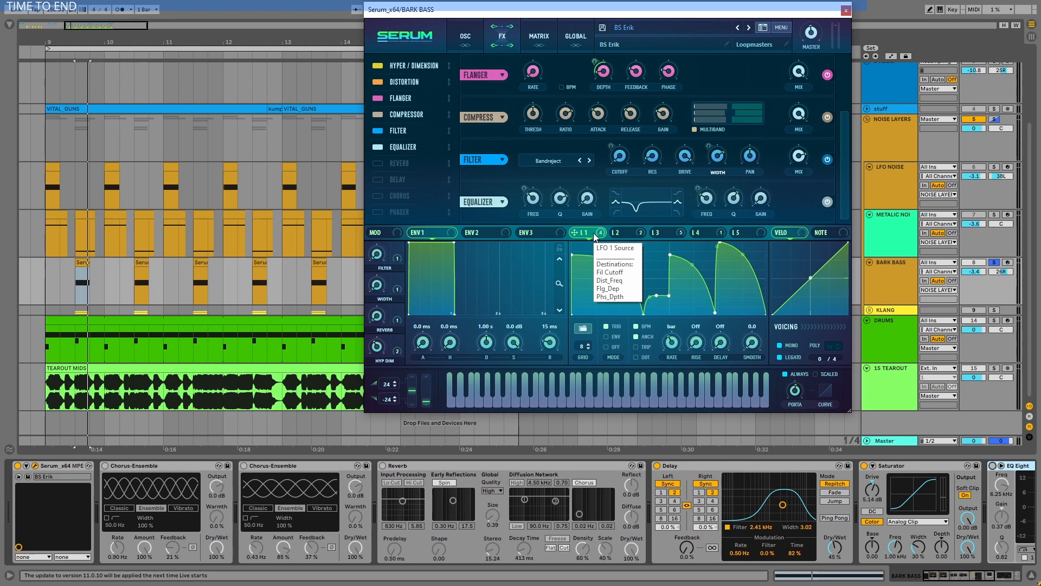
# Step: Show the oscillators and compare the sound with all LFO 1 destinations bypassed and activated
pyautogui.click(464, 38)
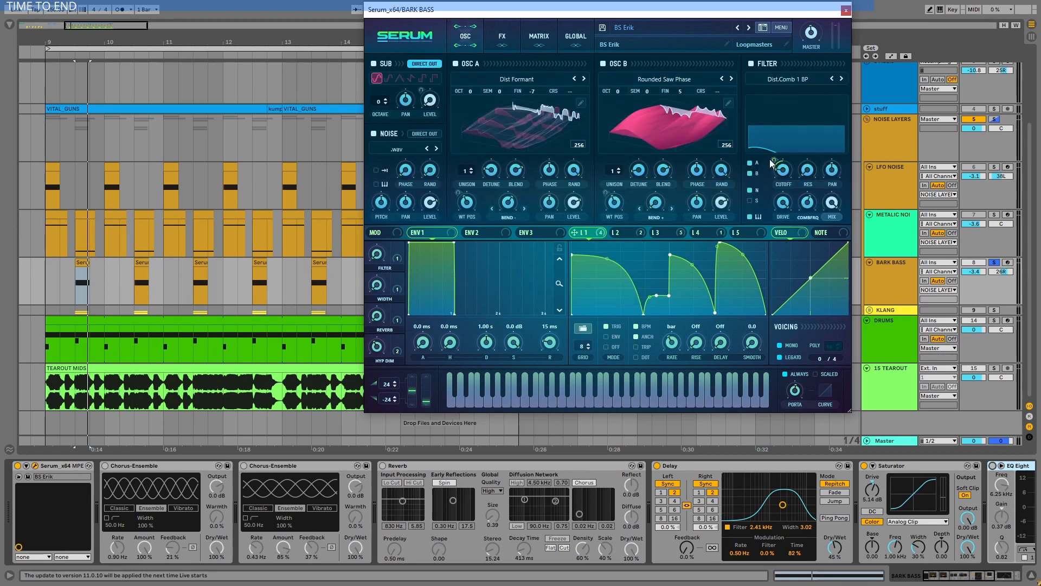
pyautogui.rightClick(601, 234)
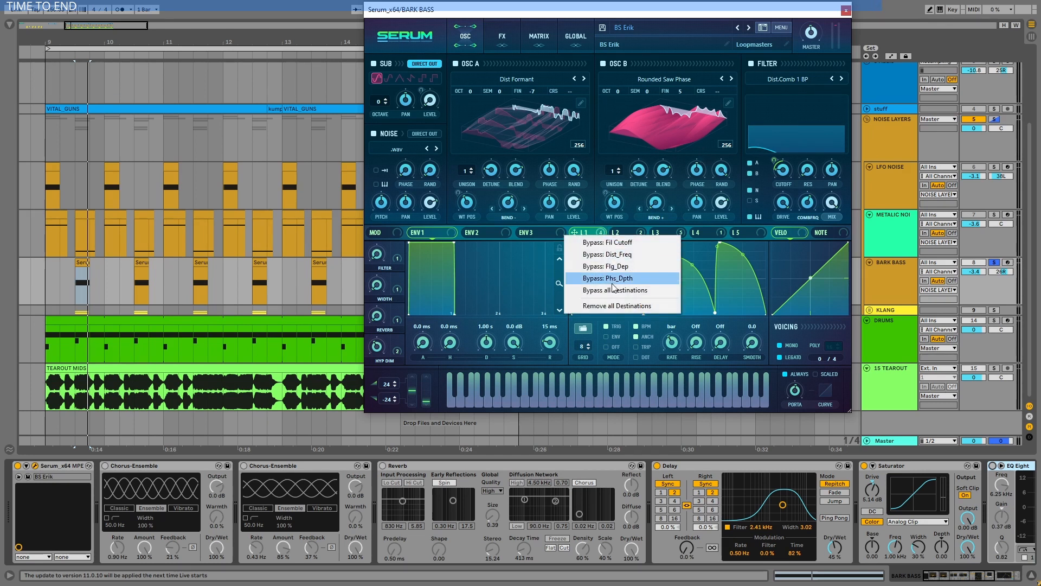
pyautogui.click(613, 290)
pyautogui.rightClick(602, 234)
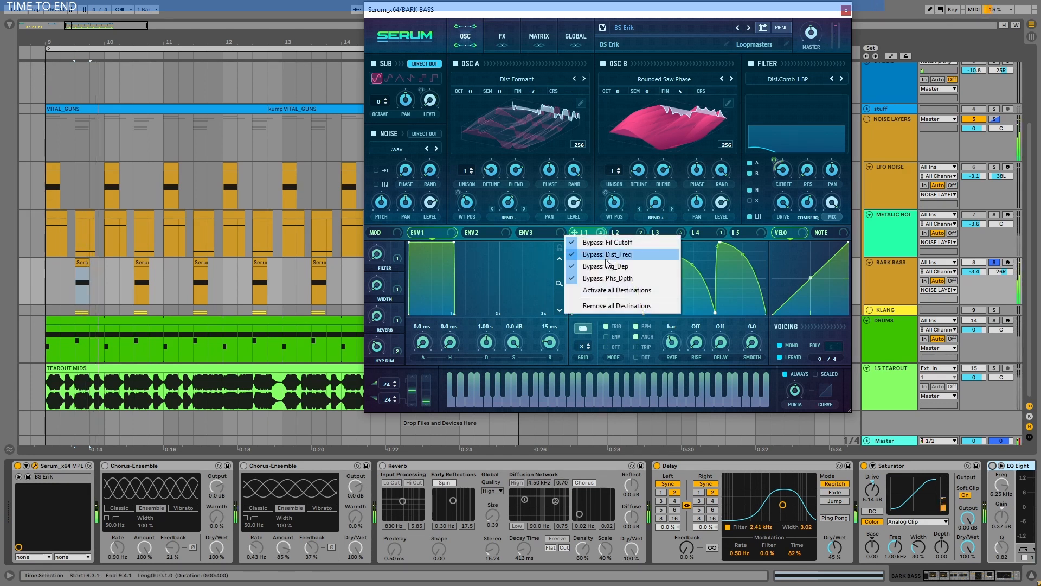
pyautogui.click(614, 289)
# Step: Compare the sound with all LFO 2 wavetable-position destinations bypassed and activated
pyautogui.rightClick(629, 233)
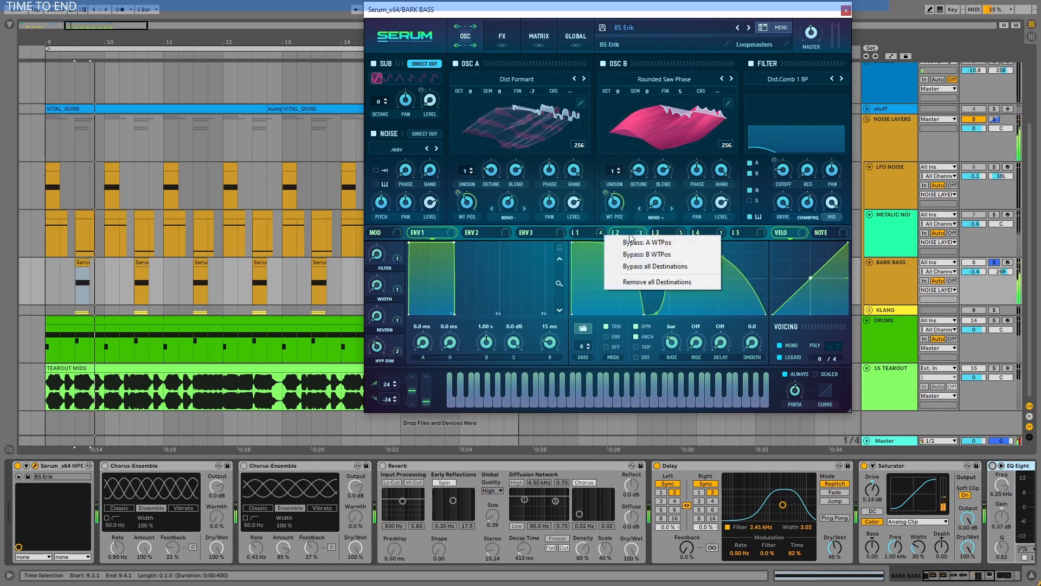
pyautogui.click(637, 271)
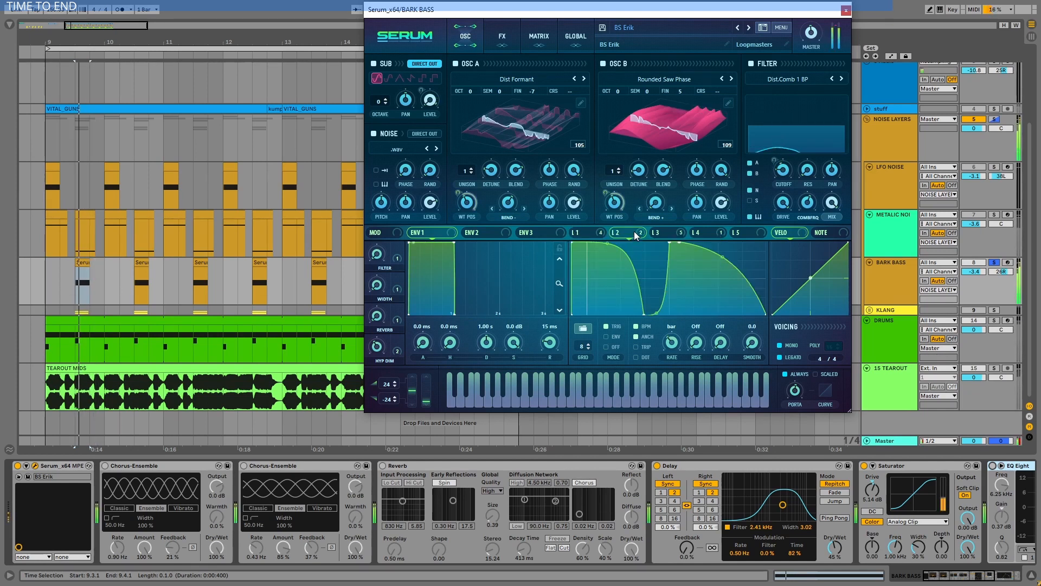
pyautogui.rightClick(634, 232)
pyautogui.click(641, 267)
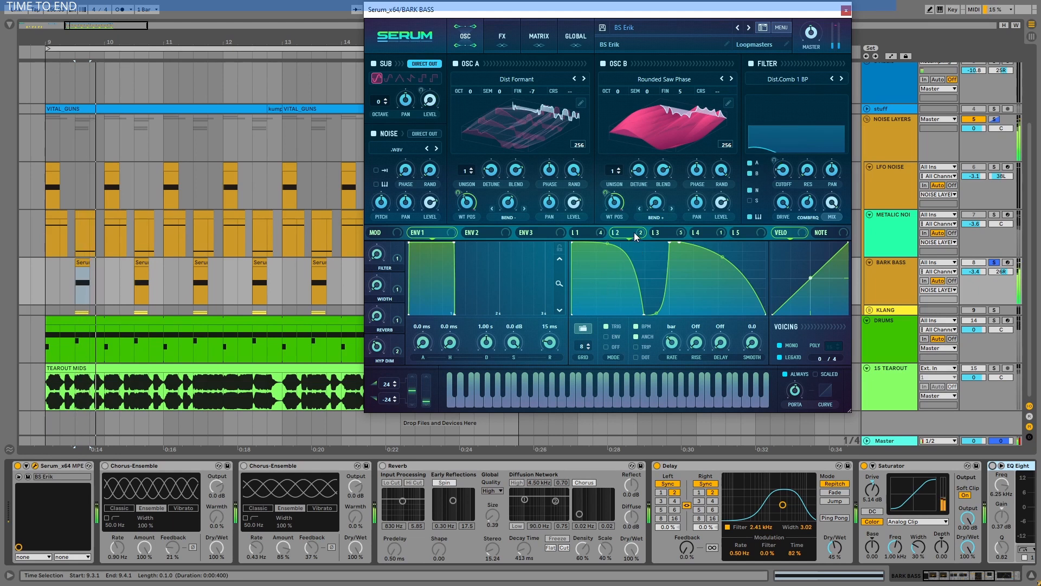
# Step: Show LFO 3's shape during playback, and compare LFO 4's equalizer modulation bypassed and activated
pyautogui.click(664, 232)
pyautogui.click(676, 234)
pyautogui.click(686, 304)
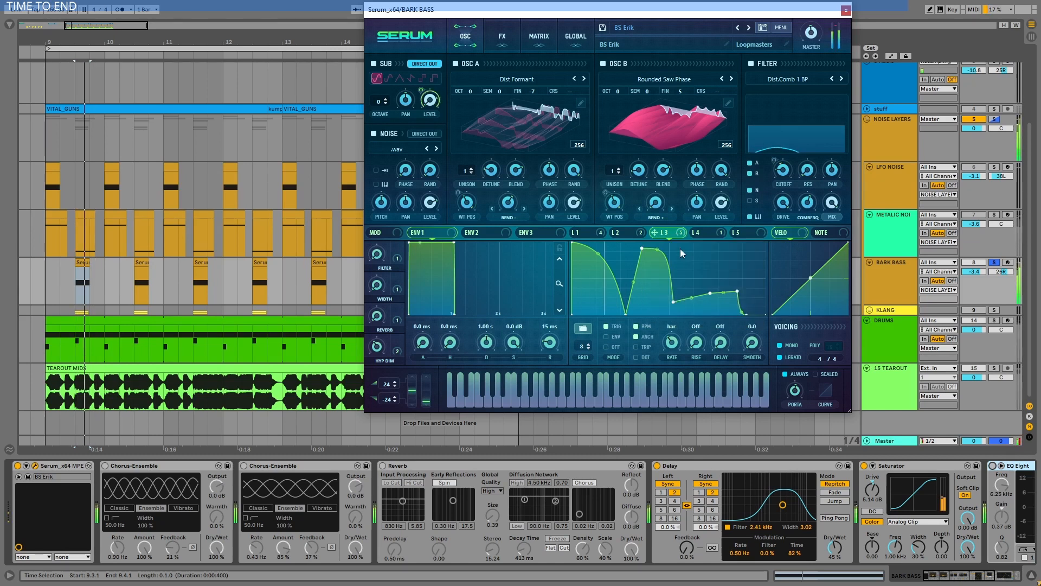
pyautogui.click(713, 233)
pyautogui.click(721, 233)
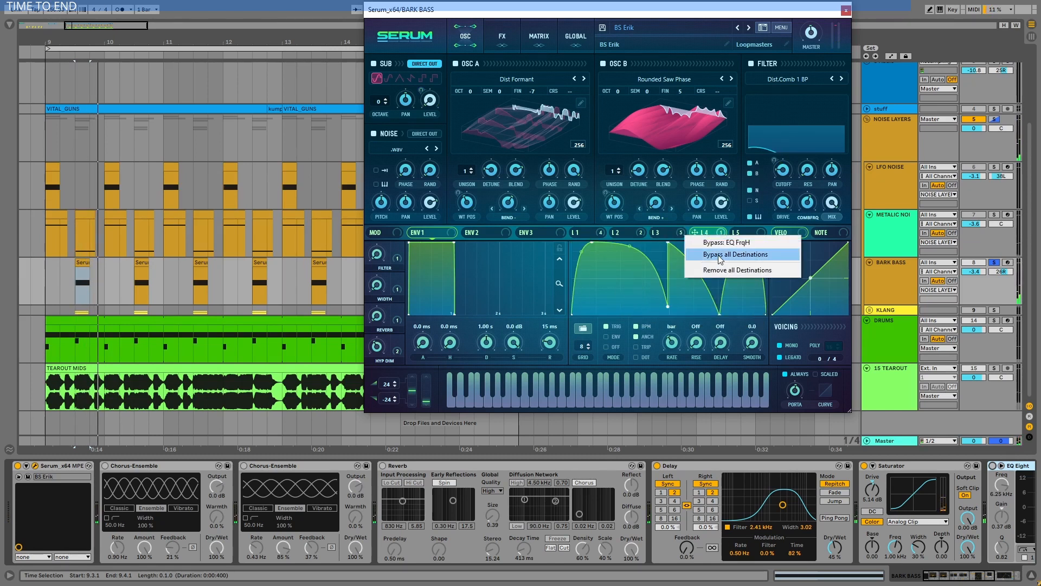
pyautogui.click(720, 260)
pyautogui.click(710, 230)
pyautogui.click(720, 258)
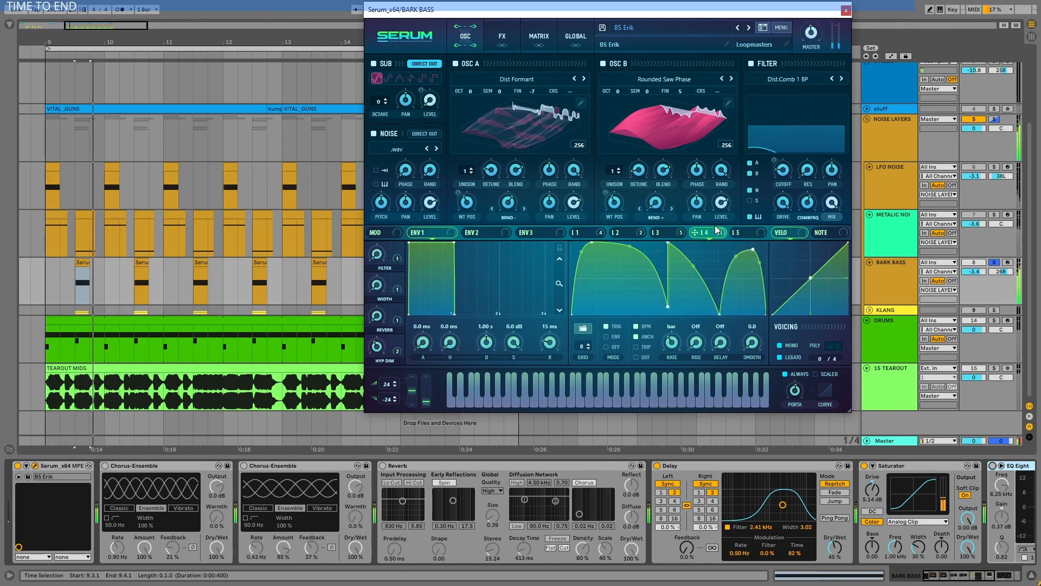
# Step: Close the Serum window and switch both Chorus-Ensembles and the Reverb on BARK BASS back on
pyautogui.click(847, 10)
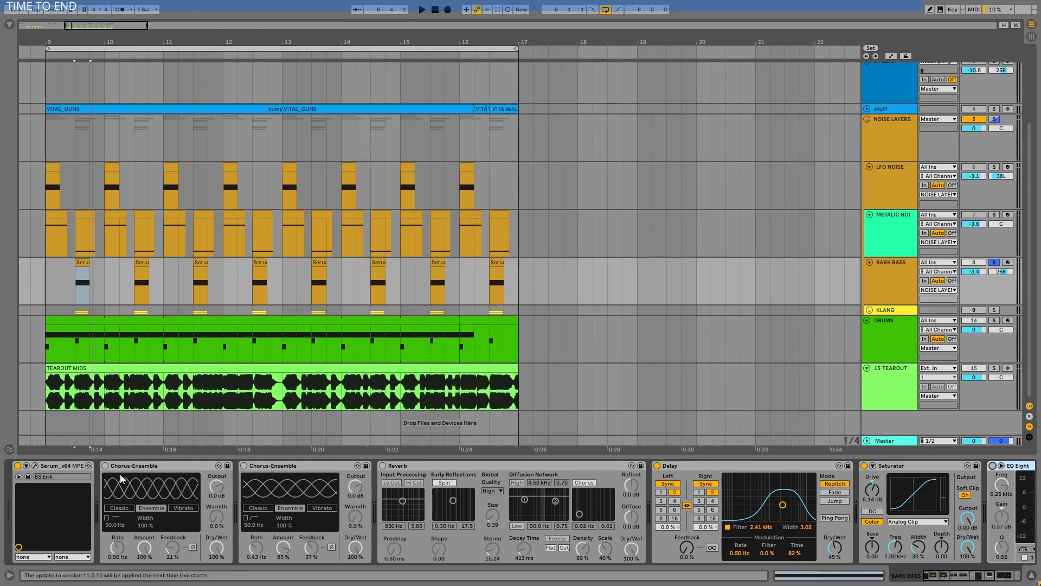
pyautogui.click(106, 466)
pyautogui.click(383, 466)
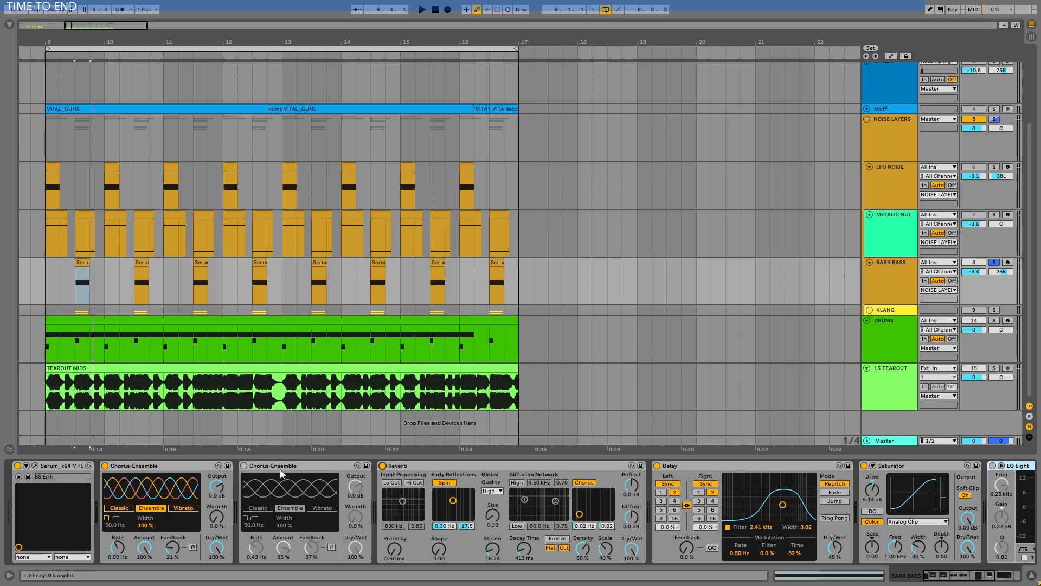
pyautogui.click(245, 466)
# Step: Unsolo BARK BASS, play it together with the drums and tearout mids, and activate the KLANG group
pyautogui.click(994, 262)
pyautogui.press('space')
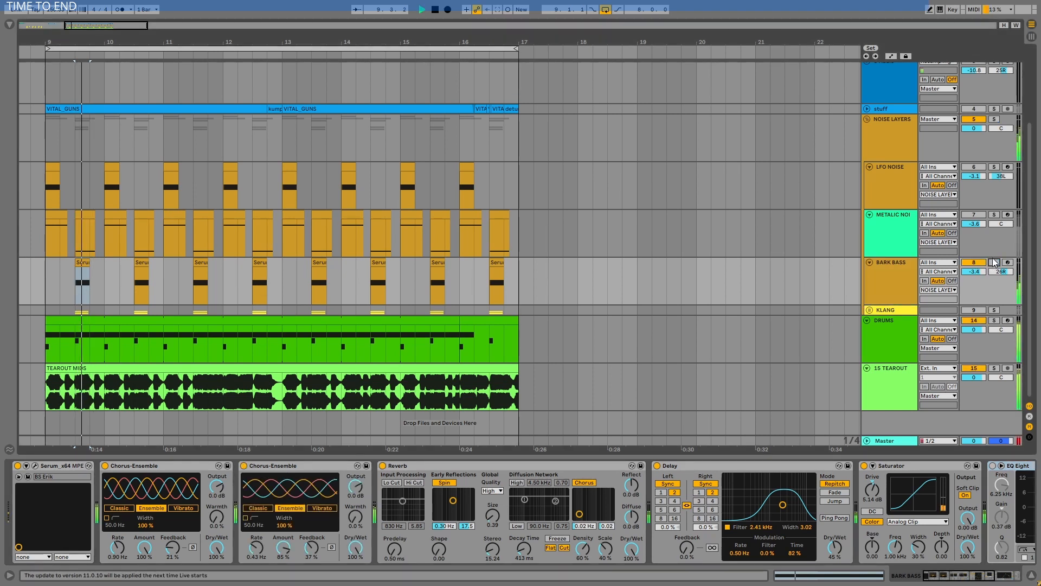
pyautogui.click(974, 310)
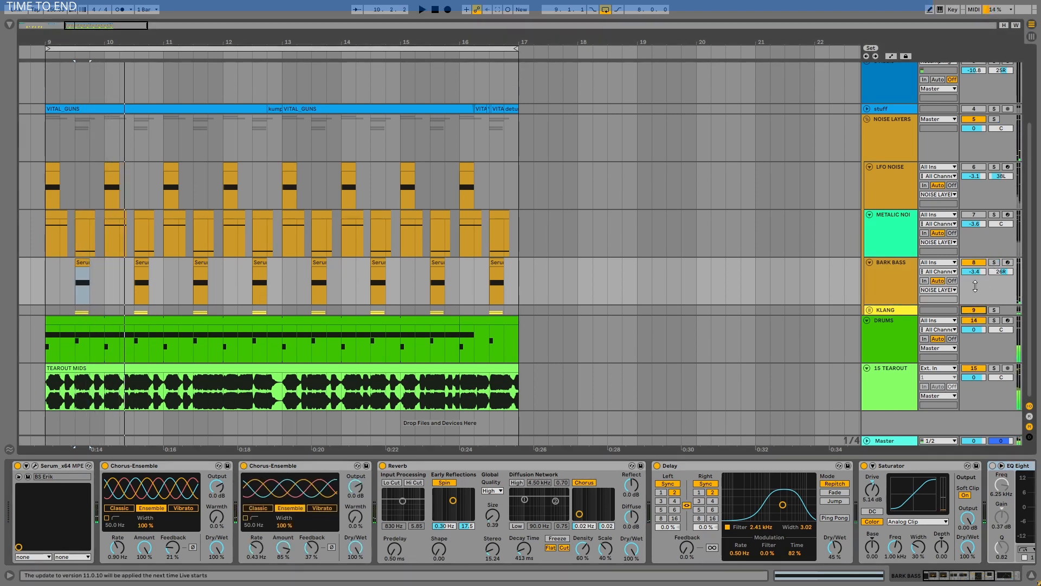
pyautogui.click(974, 262)
# Step: Solo the KLANG group and unfold it to show its Bass, Clap, Tranzient and Klang tracks
pyautogui.click(994, 309)
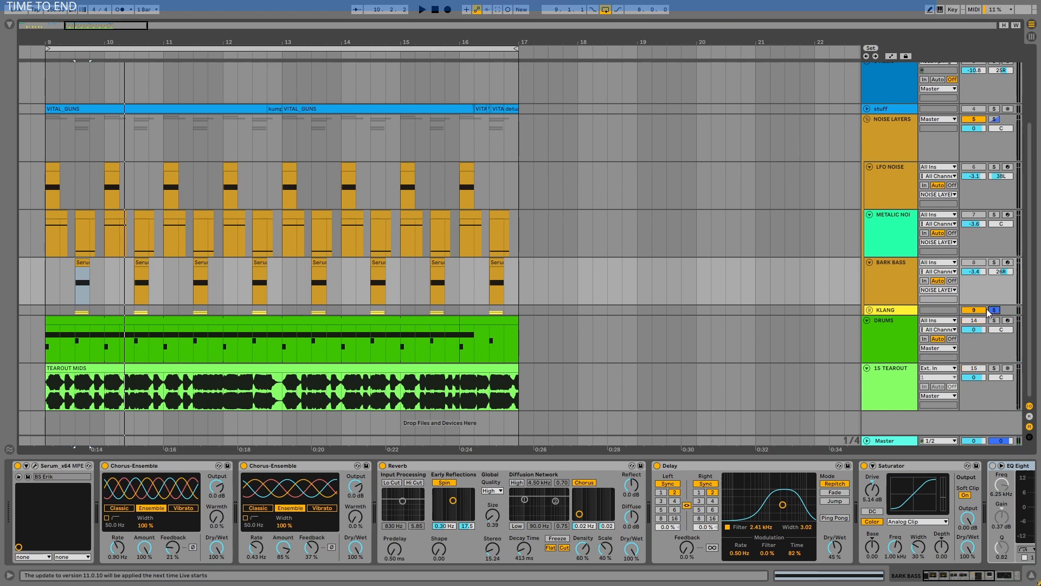
pyautogui.click(74, 309)
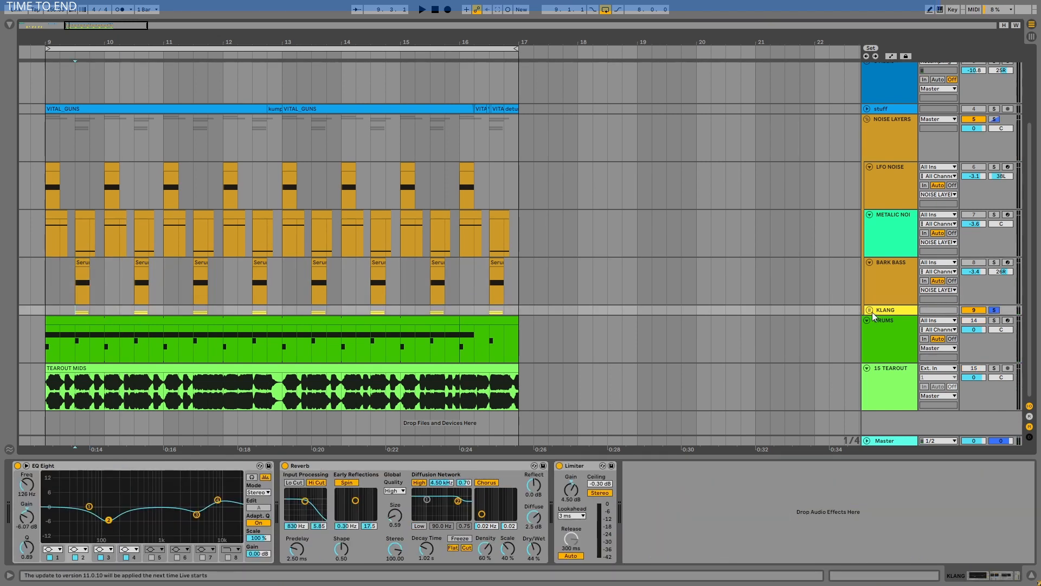
pyautogui.click(870, 310)
pyautogui.scroll(-5, 902, 265)
# Step: Solo the Tranzient track and play its first clip from 9.3.1
pyautogui.click(890, 319)
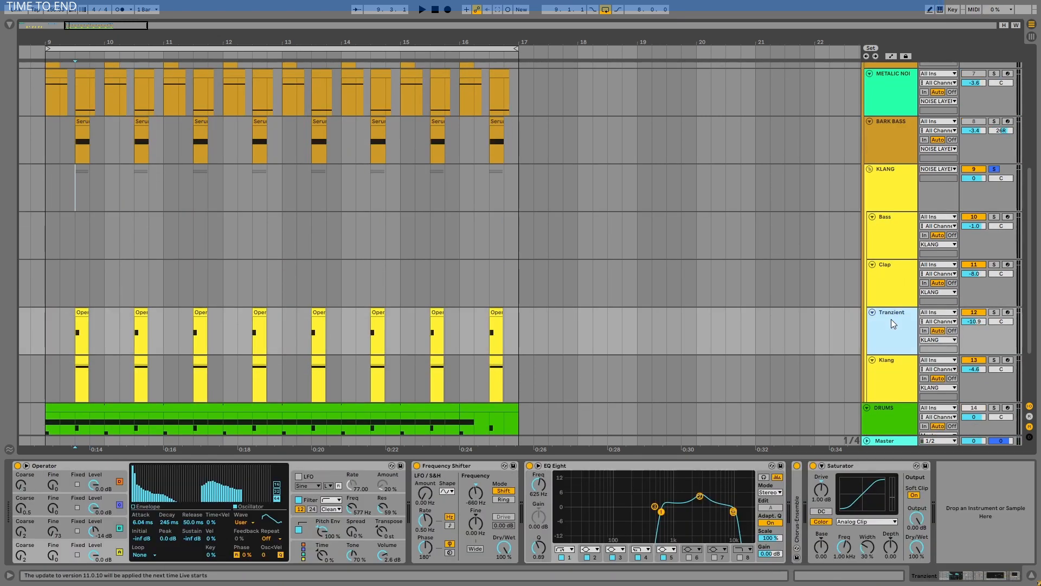
pyautogui.click(994, 313)
pyautogui.click(76, 333)
pyautogui.press('space')
pyautogui.press('space')
pyautogui.scroll(-3, 889, 320)
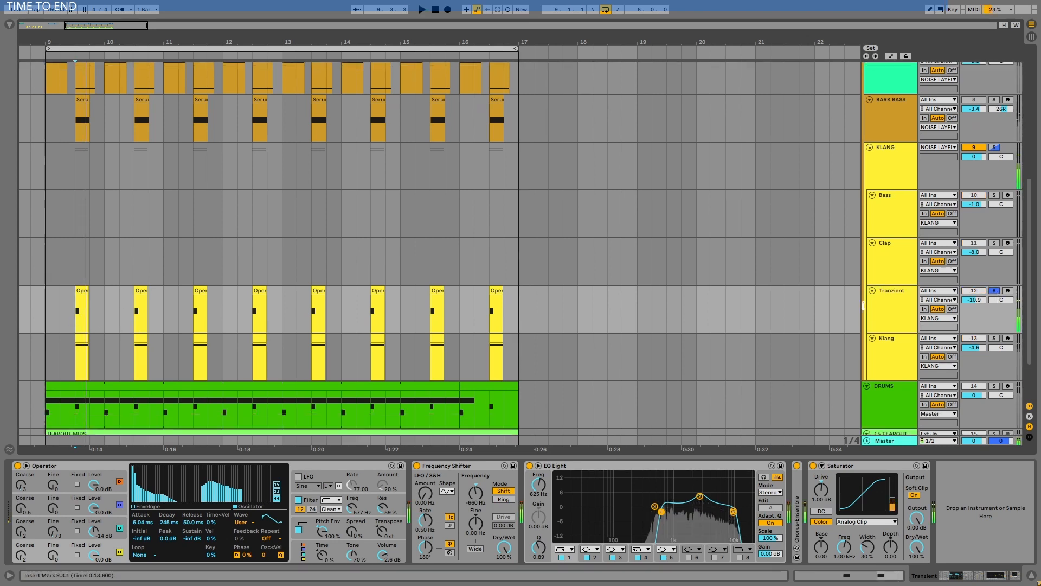
pyautogui.press('space')
pyautogui.press('space')
# Step: Play the Klang track soloed from its first clip at 9.3.1, and clear the solo on it and the KLANG group
pyautogui.click(994, 272)
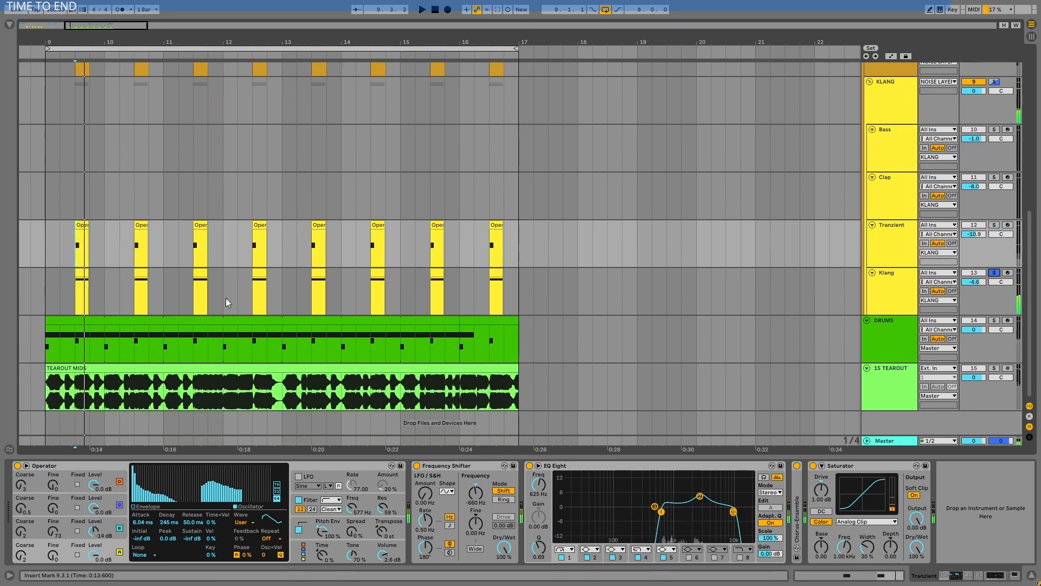
pyautogui.click(76, 291)
pyautogui.press('space')
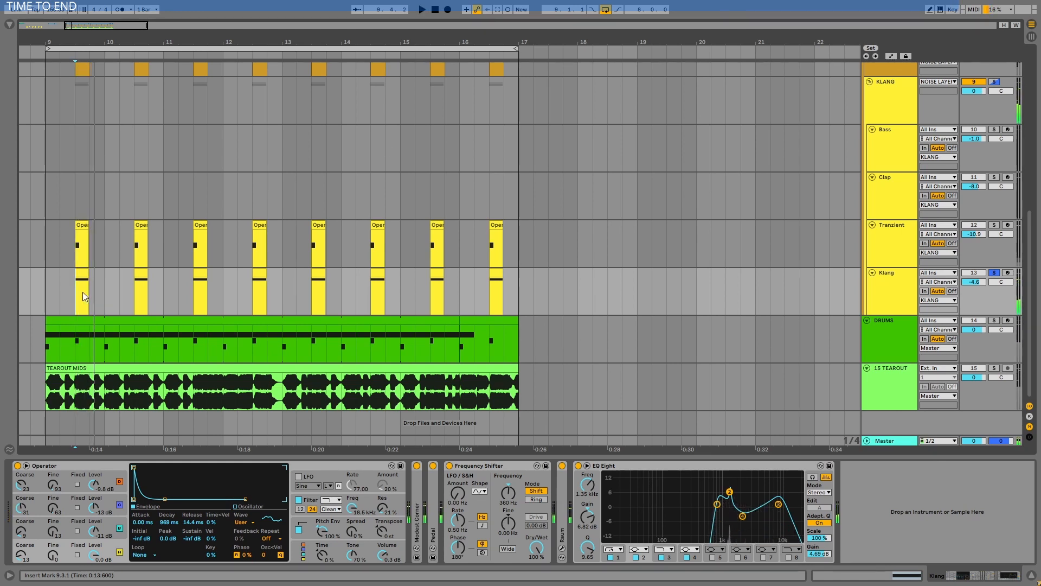
pyautogui.click(994, 272)
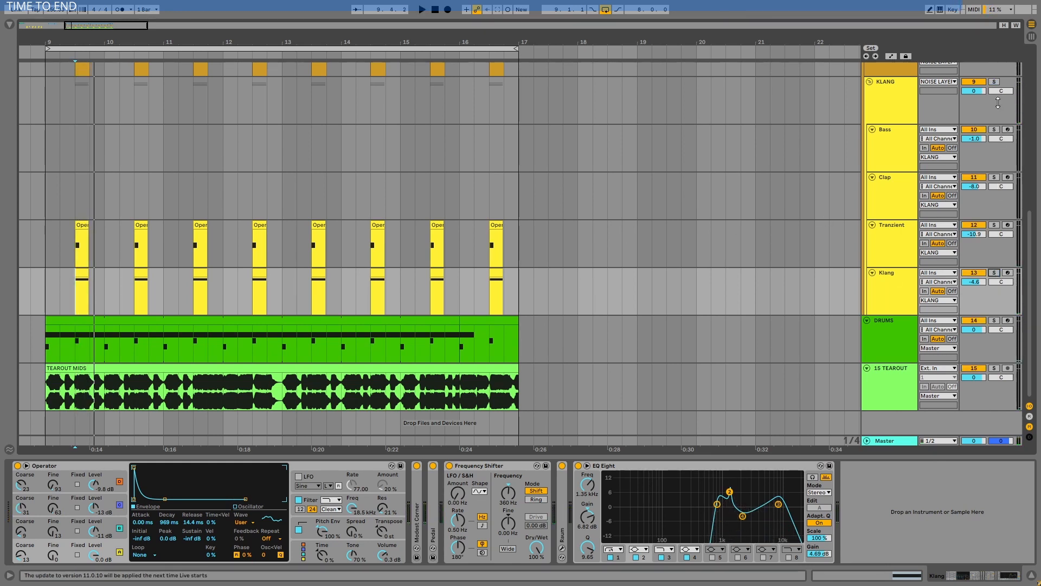
pyautogui.click(997, 82)
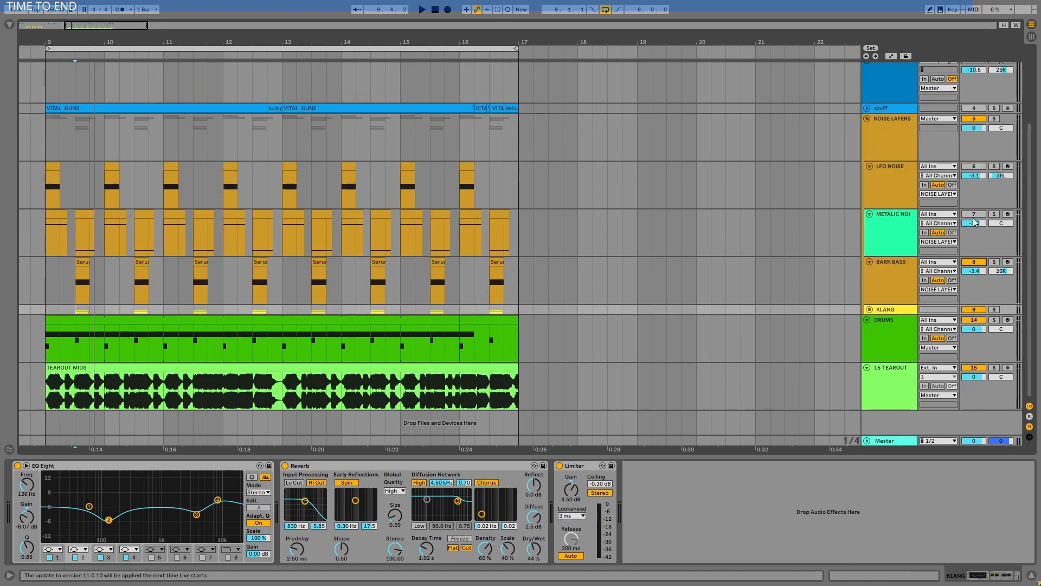
# Step: Activate the LFO NOISE and METALIC NOISE tracks, and fold the NOISE LAYERS group
pyautogui.click(974, 175)
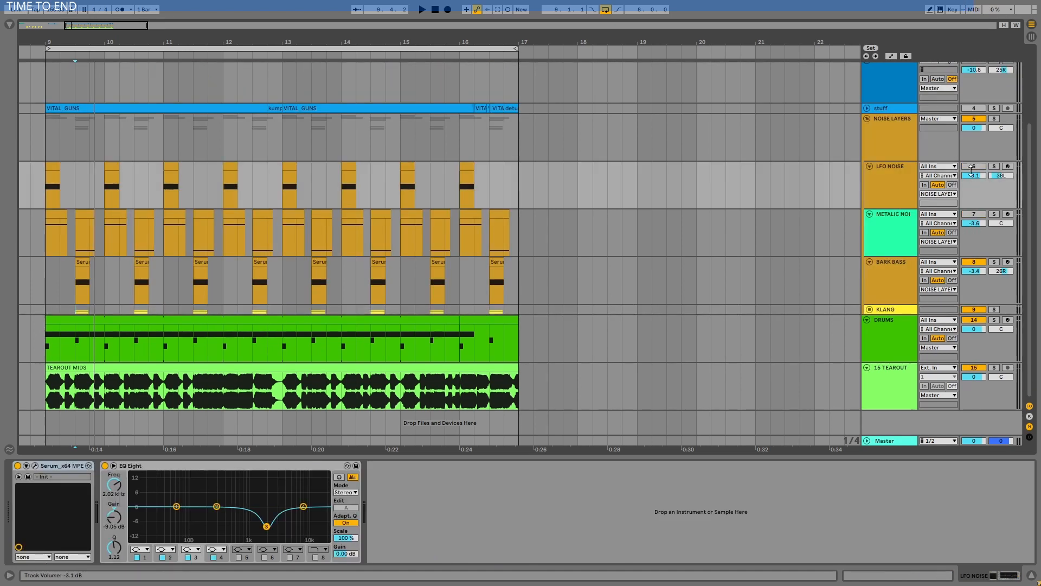
pyautogui.click(974, 167)
pyautogui.click(975, 215)
pyautogui.click(891, 129)
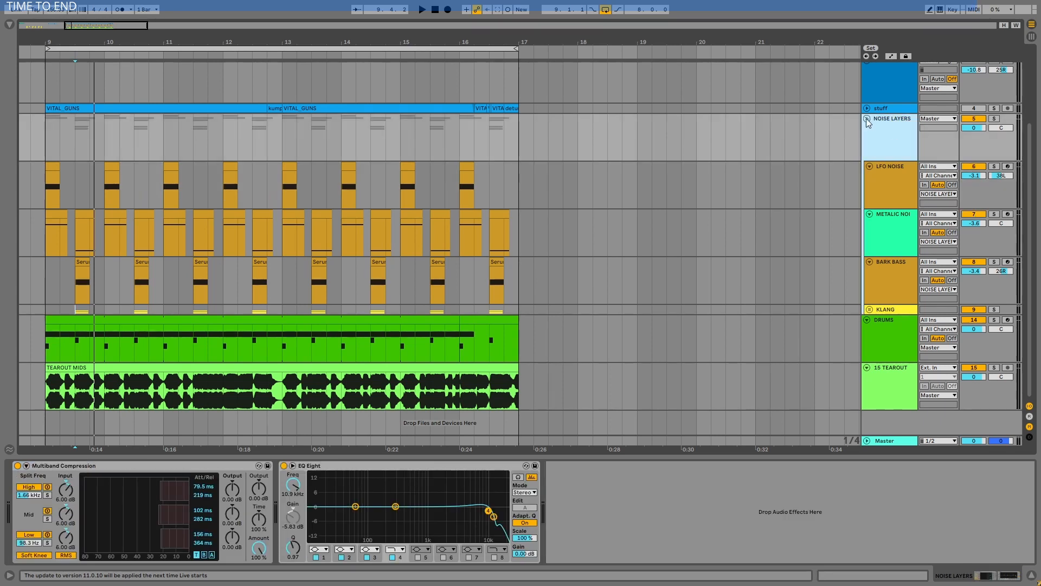
pyautogui.click(866, 118)
# Step: Play the looped section from 9.1.1 with all layers, and switch the NOISE LAYERS group off during playback to compare
pyautogui.moveTo(264, 40); pyautogui.dragTo(422, 40)
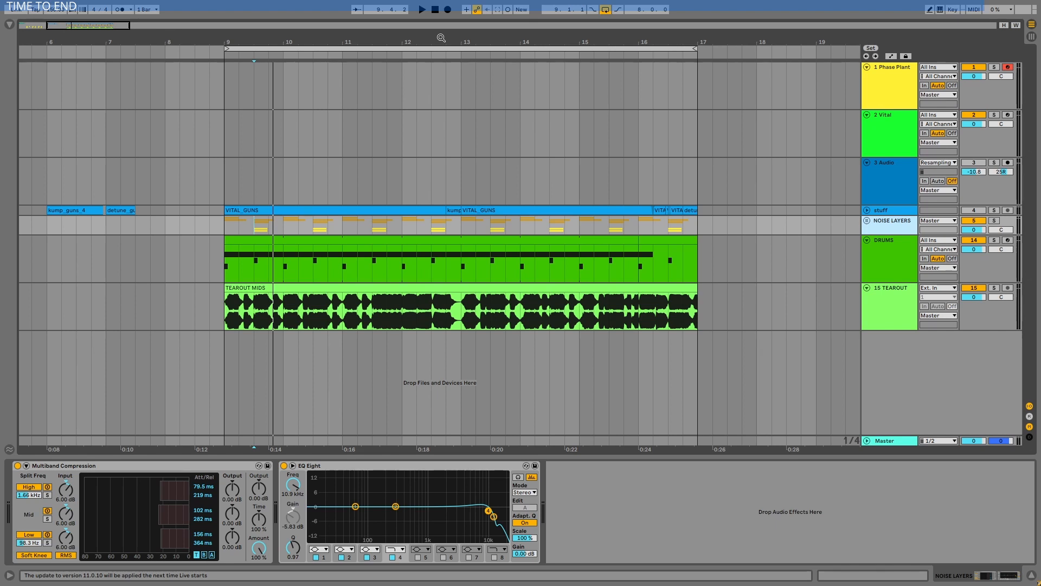
pyautogui.click(463, 50)
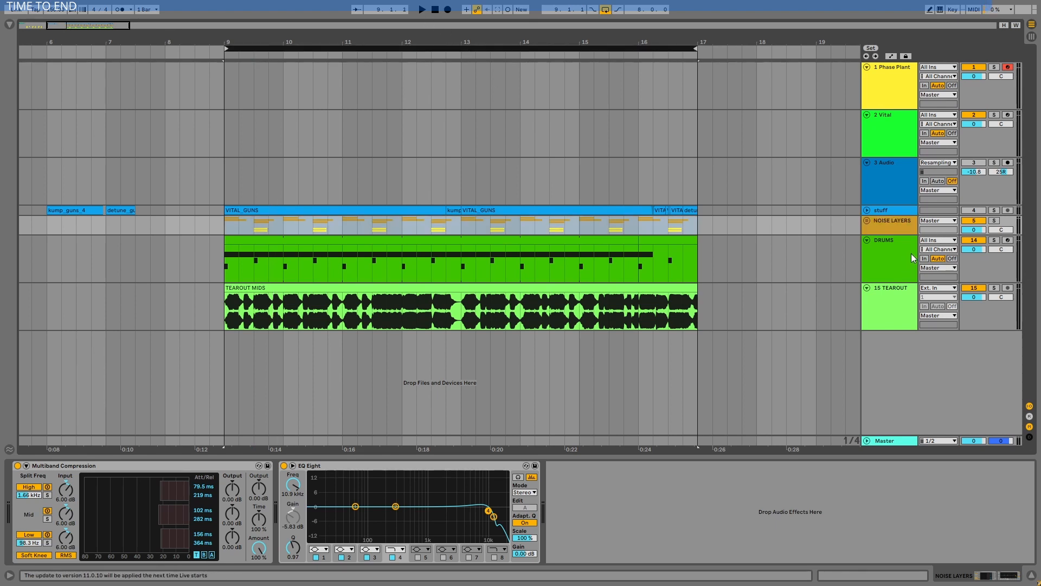
pyautogui.press('space')
pyautogui.press('-')
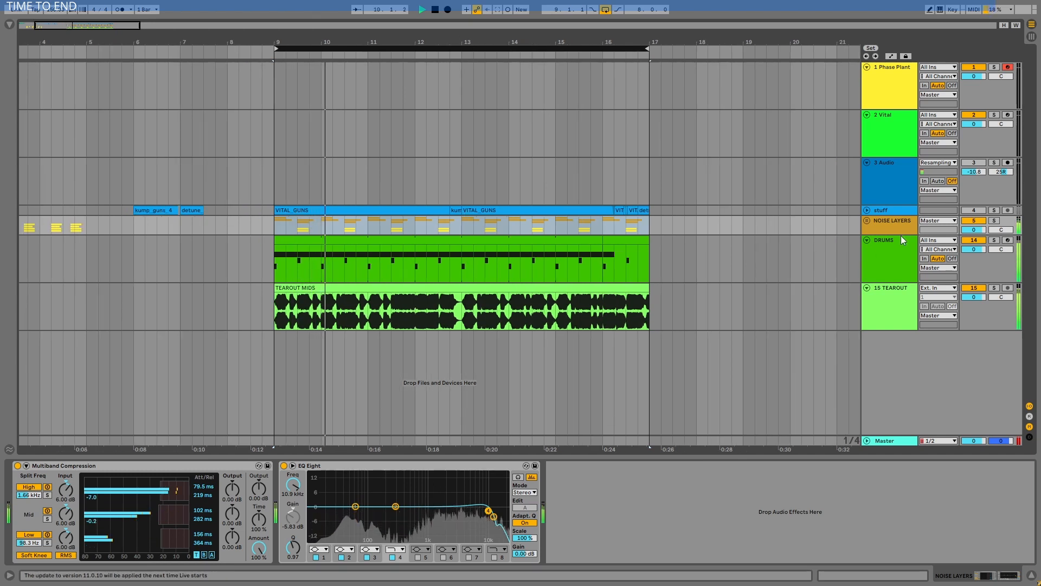
pyautogui.click(974, 222)
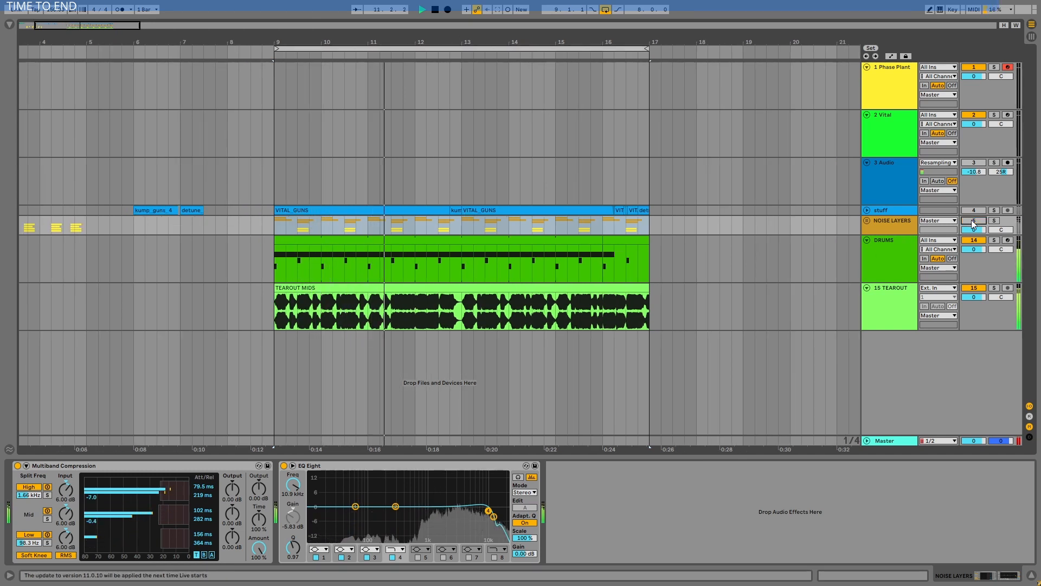
# Step: Unfold the NOISE LAYERS group during playback and compare the drop with the group switched on and off
pyautogui.click(867, 221)
pyautogui.scroll(-2, 782, 249)
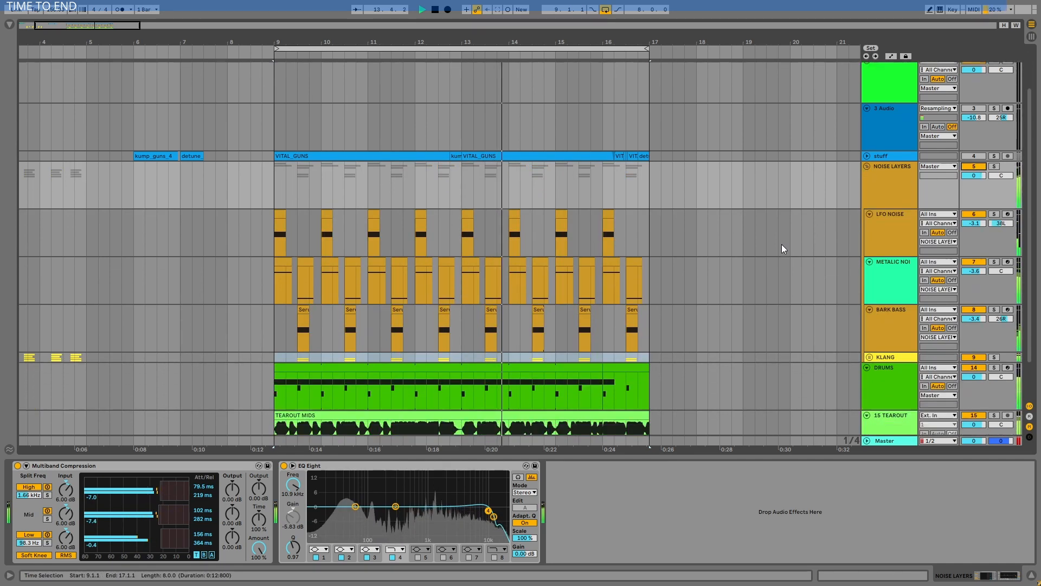
pyautogui.scroll(-1, 782, 249)
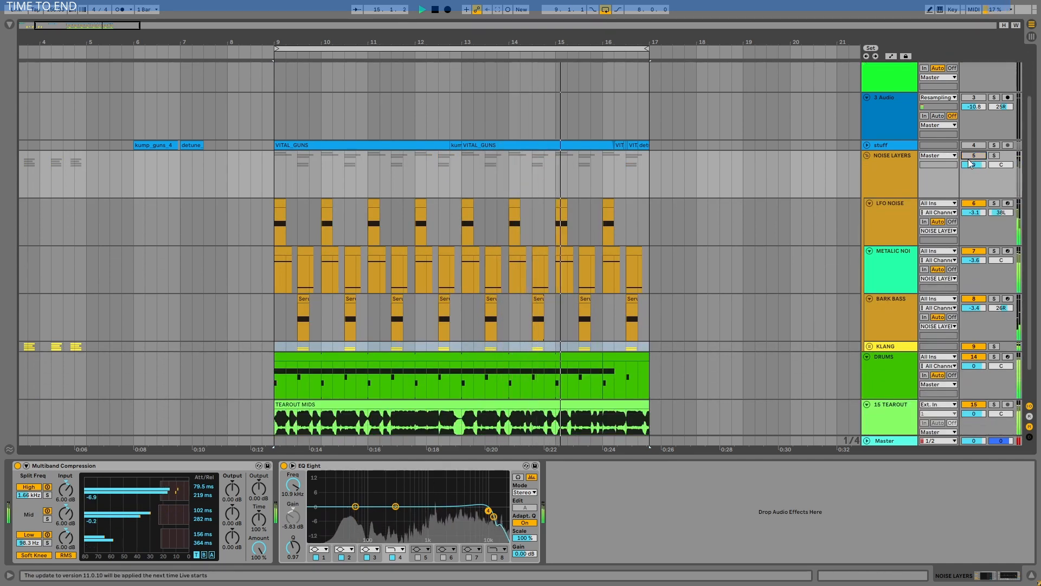